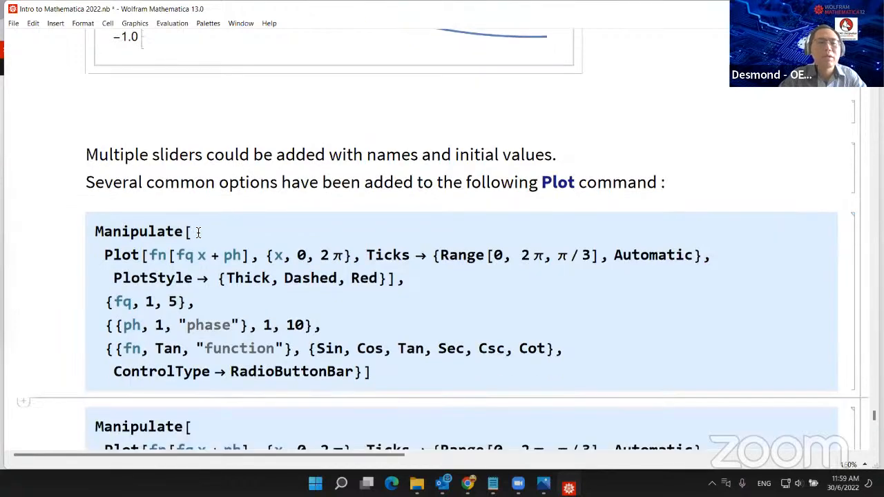
# Undo the recent edits to the multi-slider Manipulate code, restoring the {fq, 3, "frequency"} specification and removing the duplicate cell
pyautogui.scroll(-3, 221, 292)
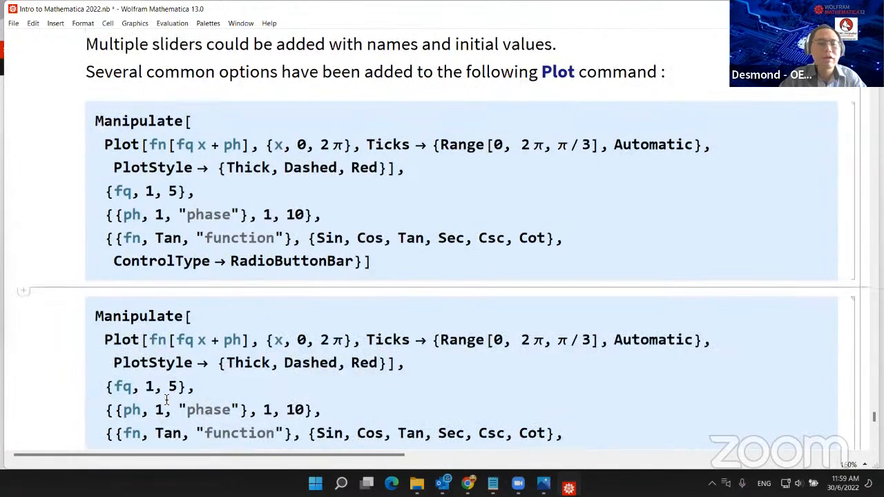
pyautogui.hotkey('ctrl', 'z')
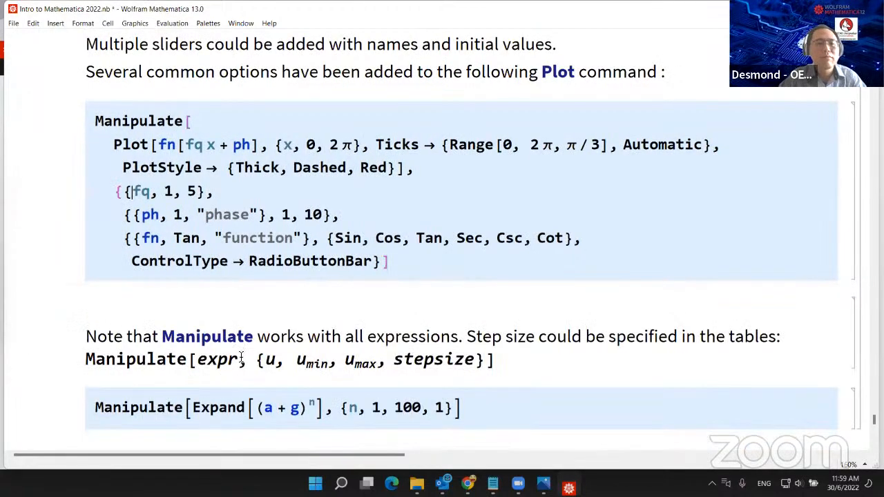
pyautogui.scroll(-5, 239, 347)
pyautogui.scroll(4, 233, 279)
pyautogui.hotkey('ctrl', 'z')
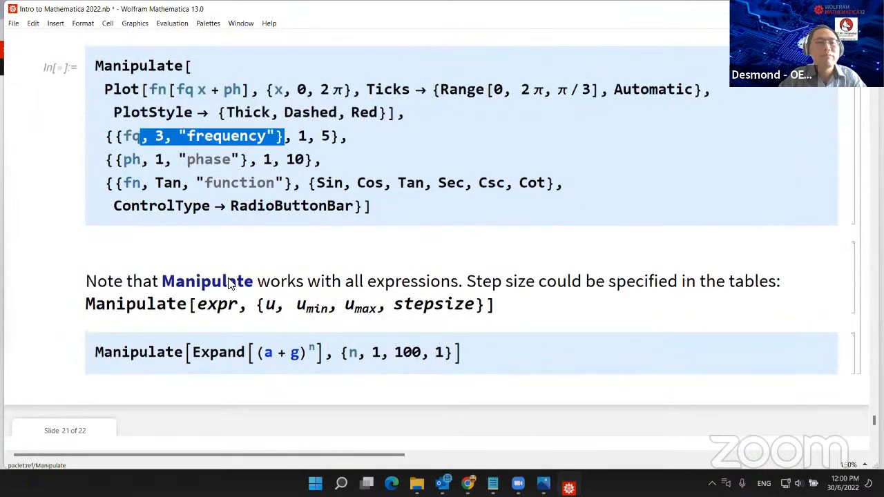
# Duplicate the multi-slider Manipulate input cell directly beneath the paragraph about adding multiple sliders
pyautogui.click(308, 144)
pyautogui.scroll(2, 455, 158)
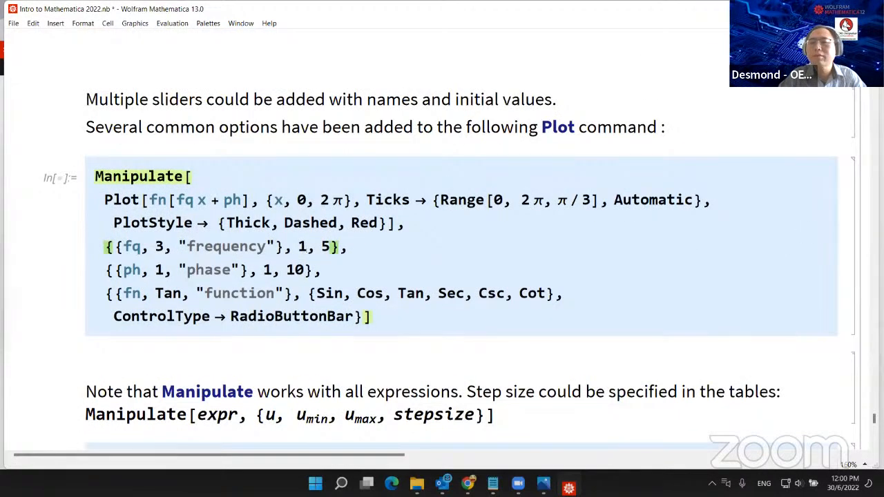
pyautogui.scroll(2, 239, 179)
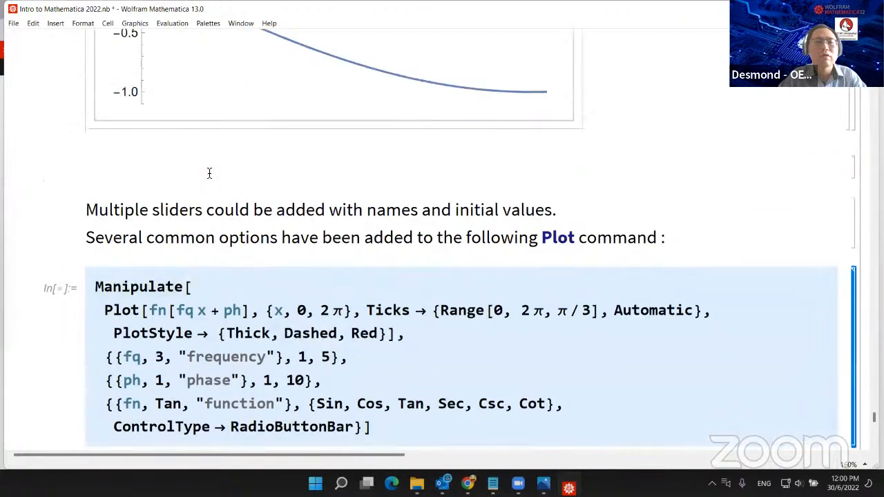
pyautogui.click(219, 257)
pyautogui.hotkey('ctrl', 'v')
pyautogui.scroll(1, 227, 261)
pyautogui.scroll(-2, 207, 273)
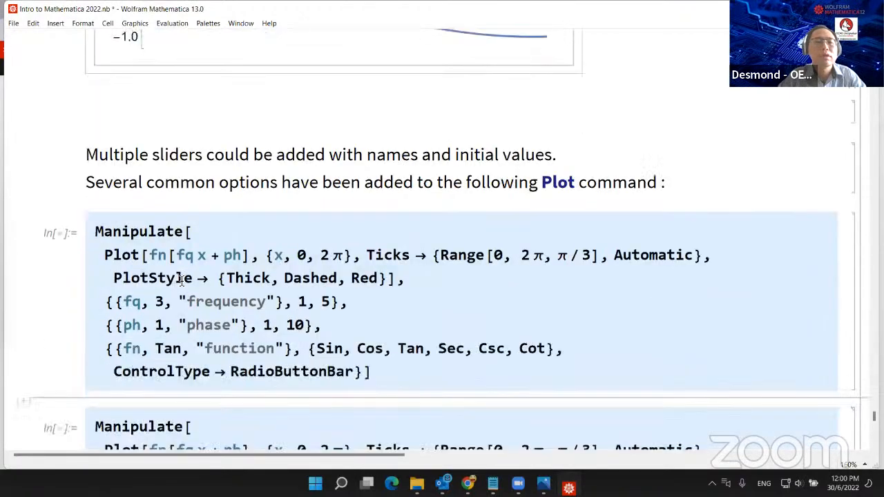
# In the first Manipulate copy, replace the braced initial-value and label specifications with plain fq, ph and fn
pyautogui.moveTo(285, 250); pyautogui.dragTo(118, 250)
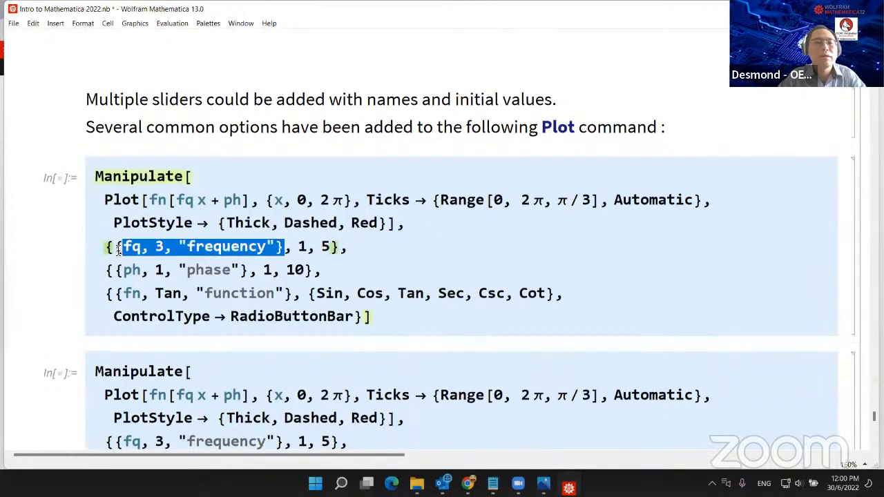
pyautogui.write('fq')
pyautogui.click(143, 270)
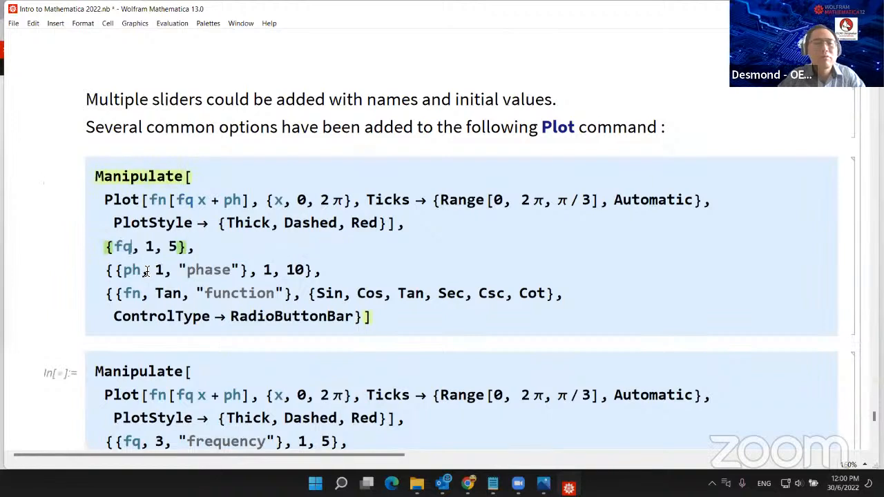
pyautogui.moveTo(253, 271); pyautogui.dragTo(113, 270)
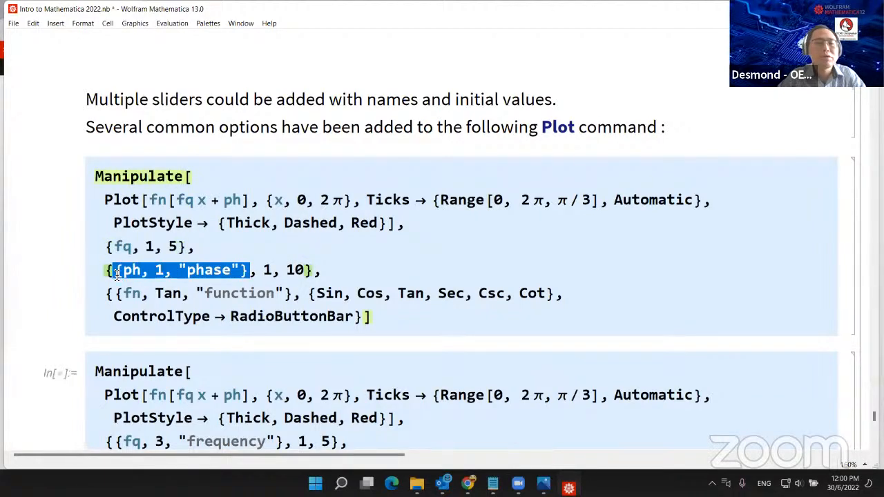
pyautogui.write('ph')
pyautogui.click(151, 294)
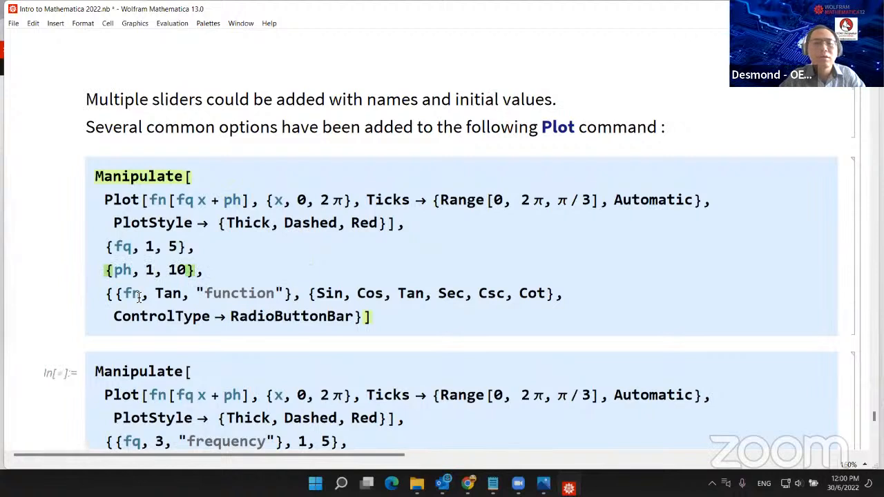
pyautogui.moveTo(294, 297); pyautogui.dragTo(117, 294)
pyautogui.write('fn')
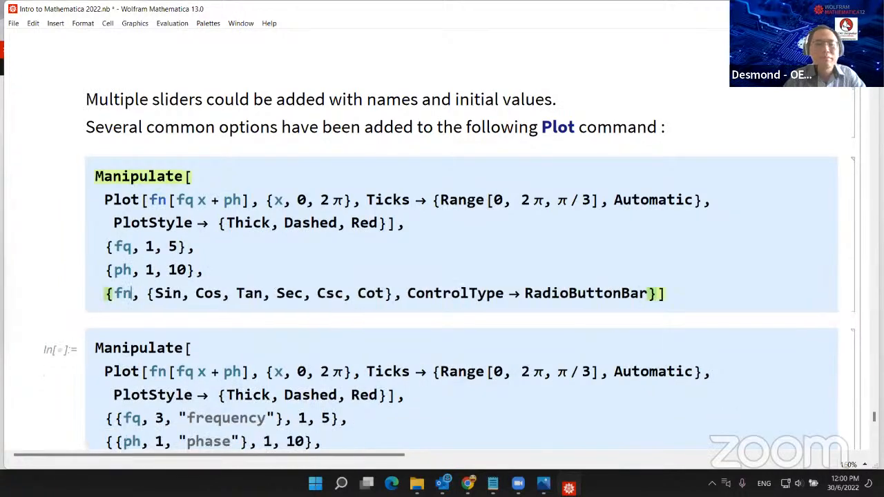
# Evaluate the simplified Manipulate cell and move its ph slider to about 40% and its fq slider to about 60% of the range
pyautogui.hotkey('shift', 'Return')
pyautogui.scroll(-5, 123, 235)
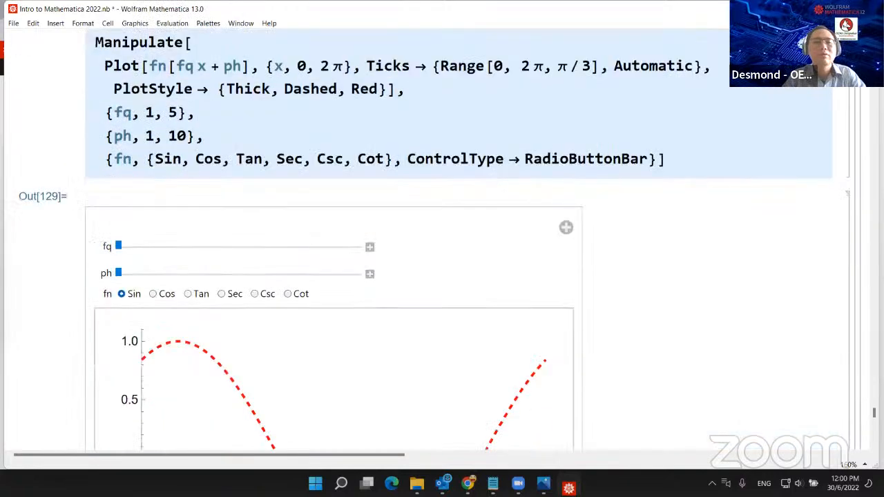
pyautogui.moveTo(118, 107); pyautogui.dragTo(218, 108)
pyautogui.moveTo(130, 82); pyautogui.dragTo(269, 93)
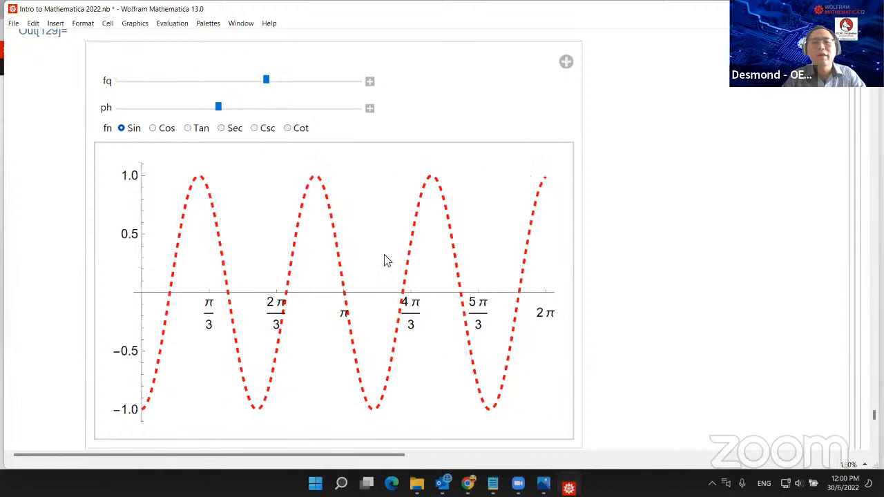
# Switch the plotted function through Tan, Sec and Csc, ending on Cos
pyautogui.click(187, 129)
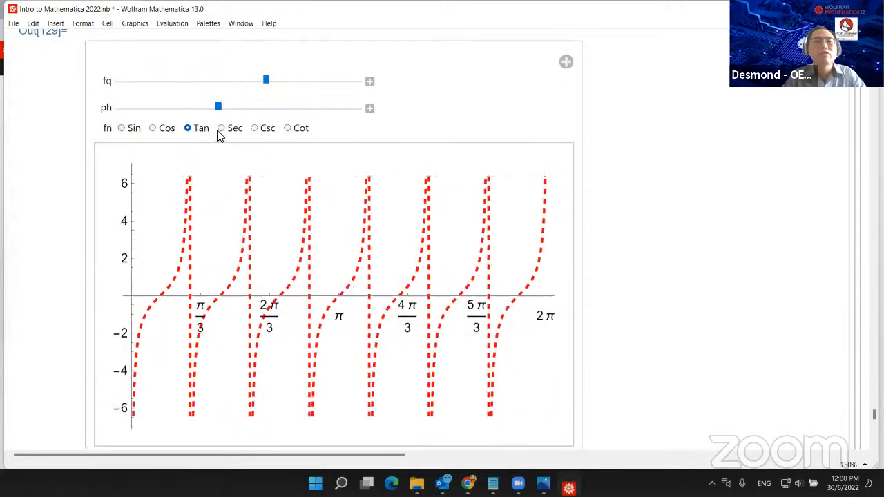
pyautogui.click(222, 129)
pyautogui.click(254, 129)
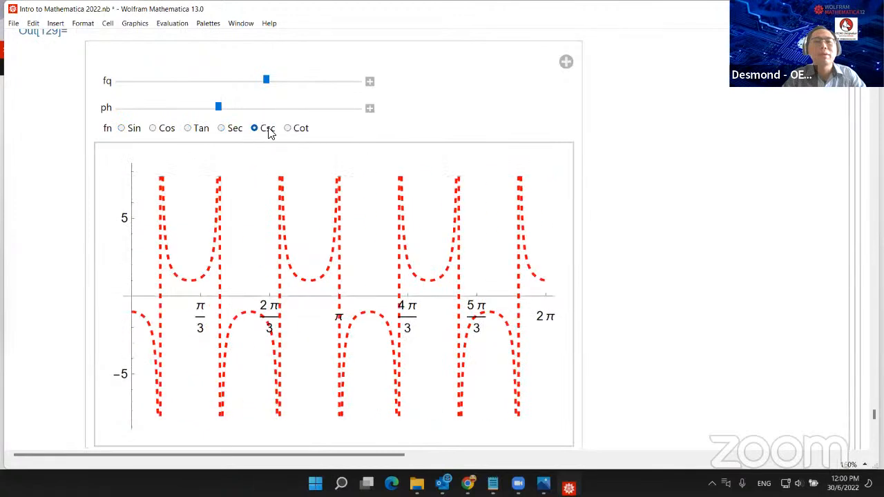
pyautogui.click(153, 129)
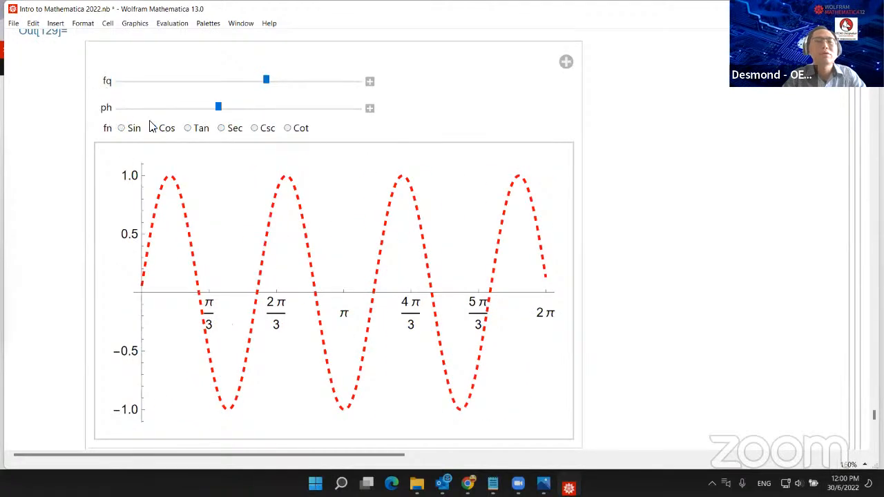
# Examine the fq specification in the second Manipulate copy, covering its initial value, label and range, and compare it with the plain version's output
pyautogui.scroll(3, 151, 127)
pyautogui.scroll(1, 152, 129)
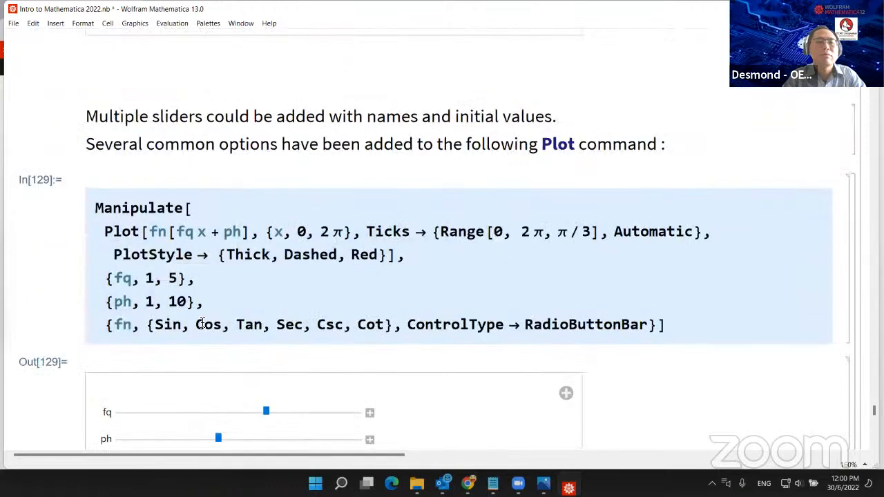
pyautogui.scroll(-3, 203, 321)
pyautogui.scroll(-5, 207, 316)
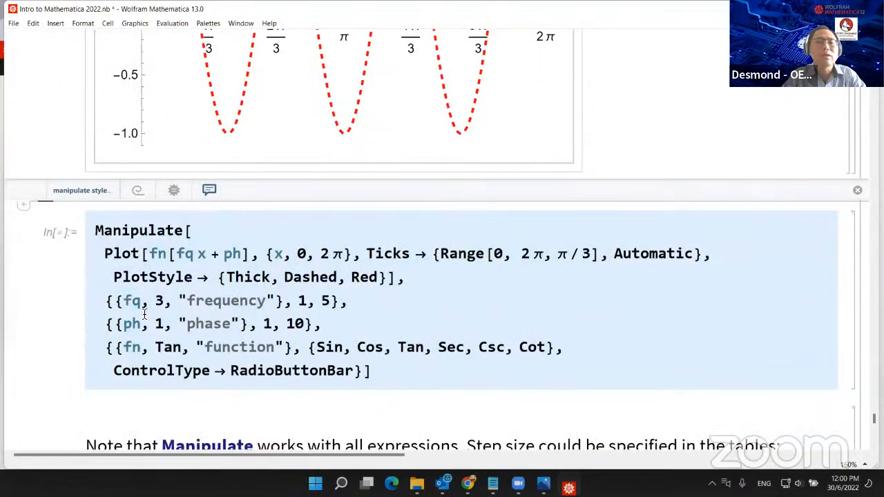
pyautogui.moveTo(119, 303); pyautogui.dragTo(285, 289)
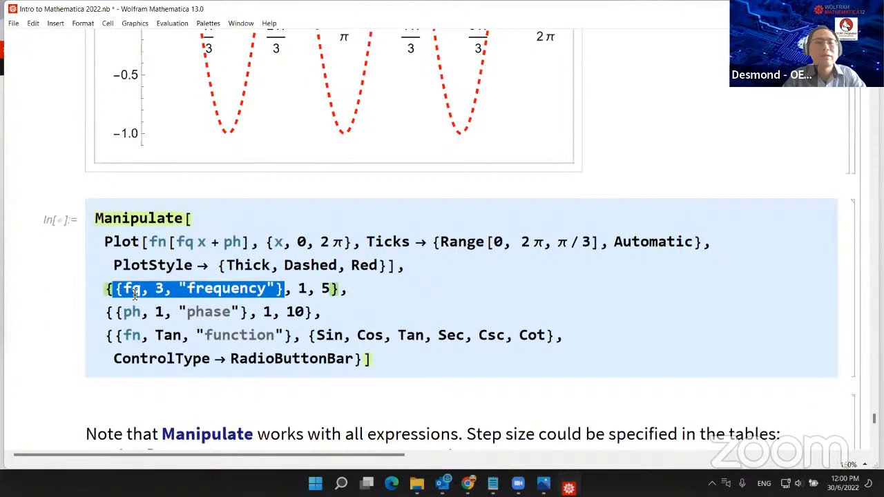
pyautogui.click(162, 289)
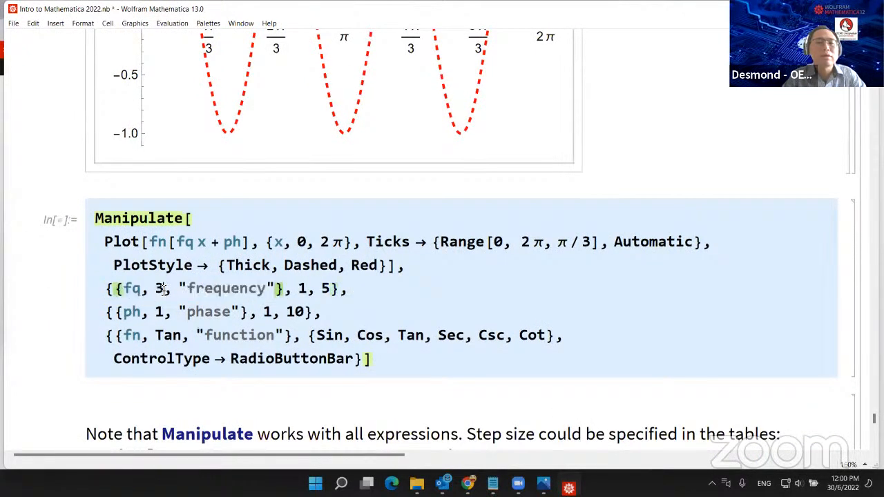
pyautogui.doubleClick(160, 289)
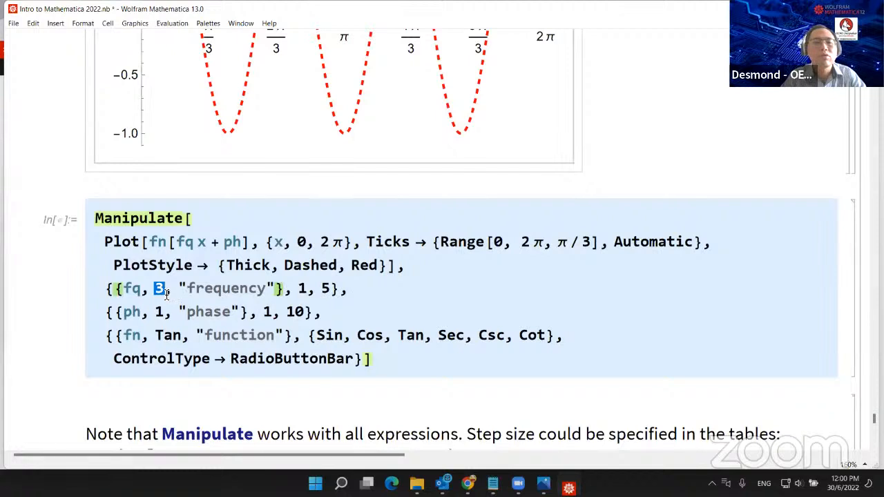
pyautogui.write('2')
pyautogui.doubleClick(159, 290)
pyautogui.click(310, 292)
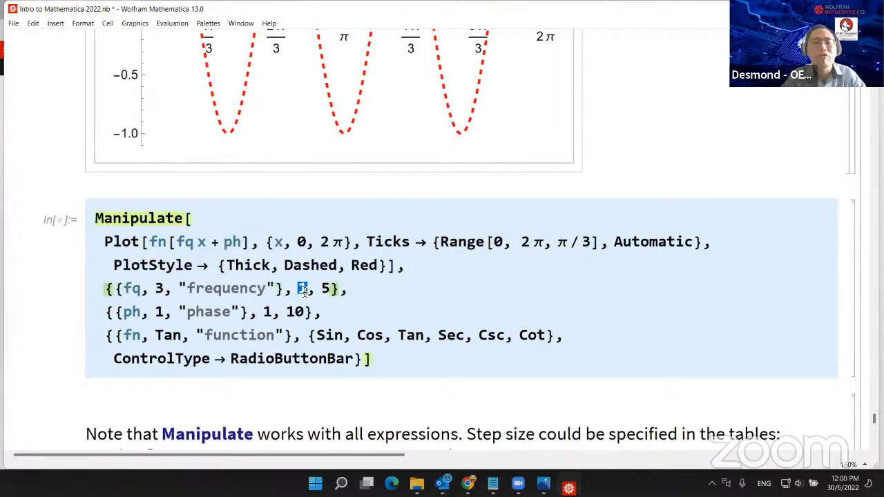
pyautogui.click(160, 290)
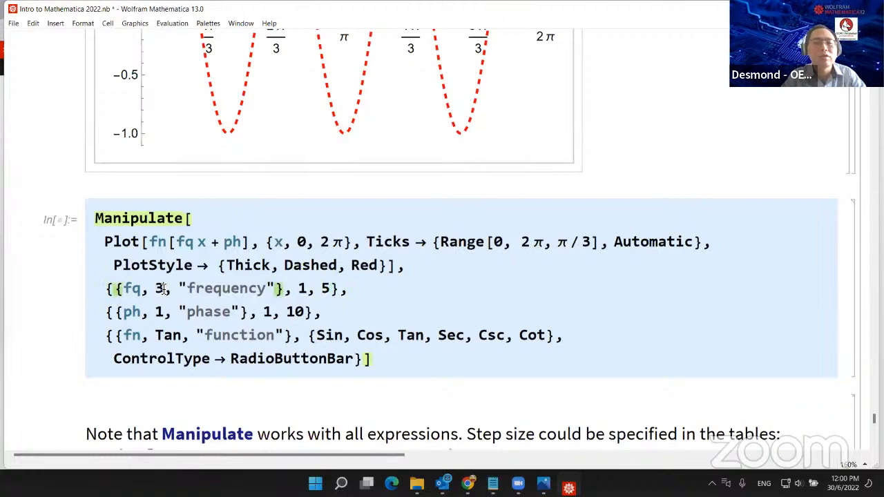
pyautogui.doubleClick(160, 290)
pyautogui.moveTo(180, 290); pyautogui.dragTo(279, 291)
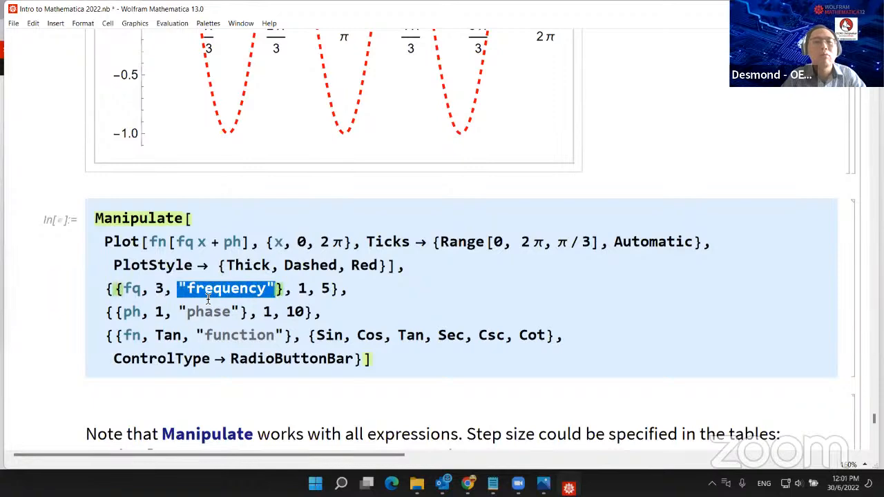
pyautogui.scroll(6, 166, 144)
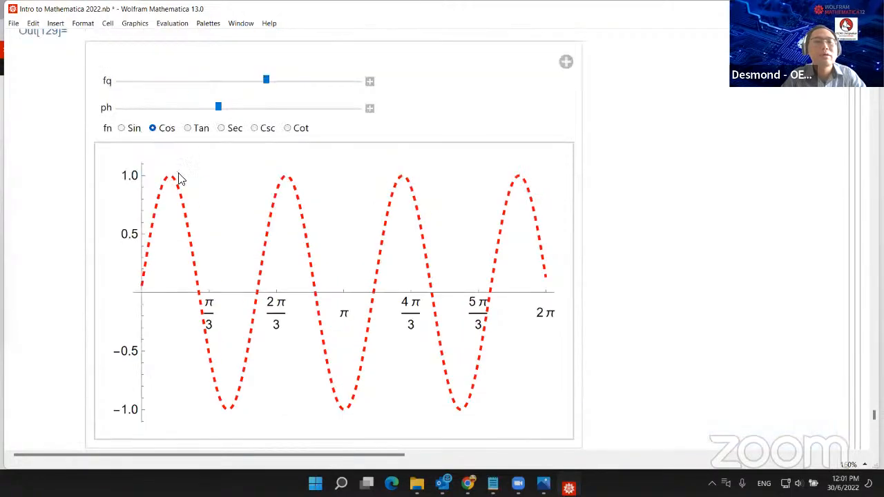
# Examine the phase and function specifications in the second Manipulate copy, including their labels, the initial function and the ControlType option
pyautogui.scroll(-7, 172, 207)
pyautogui.doubleClick(136, 261)
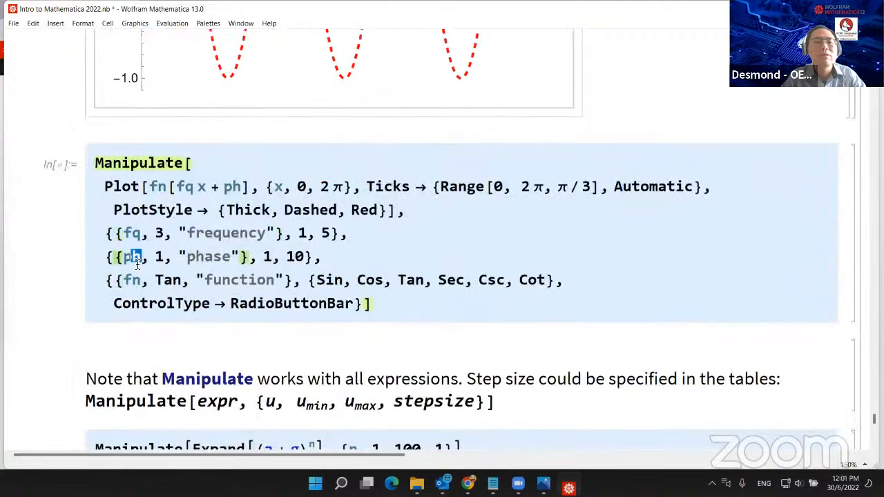
pyautogui.moveTo(130, 262); pyautogui.dragTo(127, 261)
pyautogui.moveTo(187, 259); pyautogui.dragTo(238, 262)
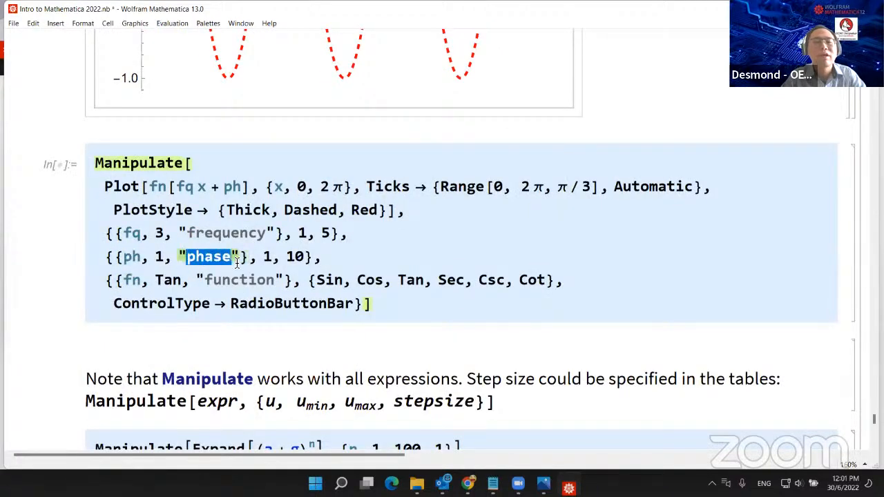
pyautogui.moveTo(166, 259); pyautogui.dragTo(124, 284)
pyautogui.click(190, 285)
pyautogui.doubleClick(186, 286)
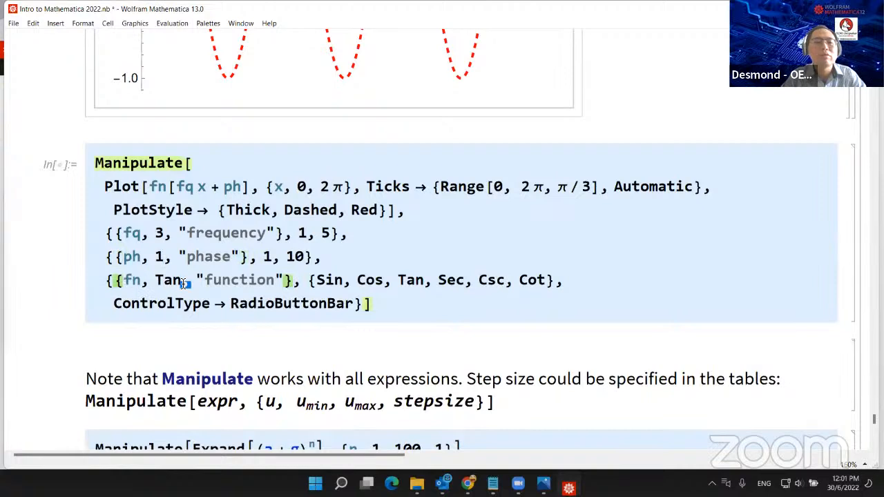
pyautogui.moveTo(187, 283); pyautogui.dragTo(277, 286)
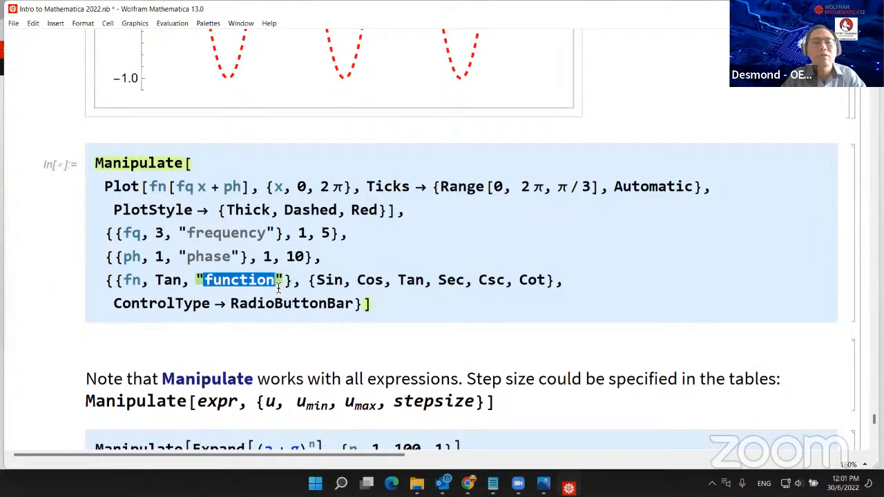
pyautogui.moveTo(367, 307); pyautogui.dragTo(114, 310)
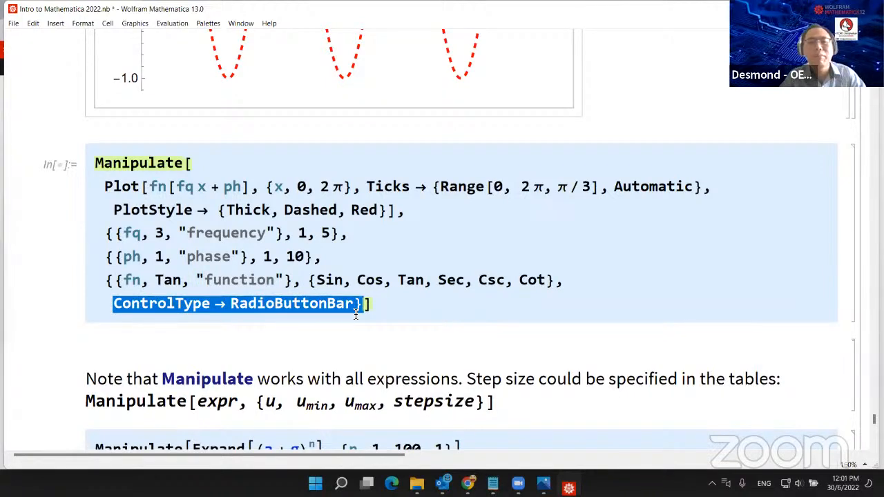
pyautogui.click(397, 306)
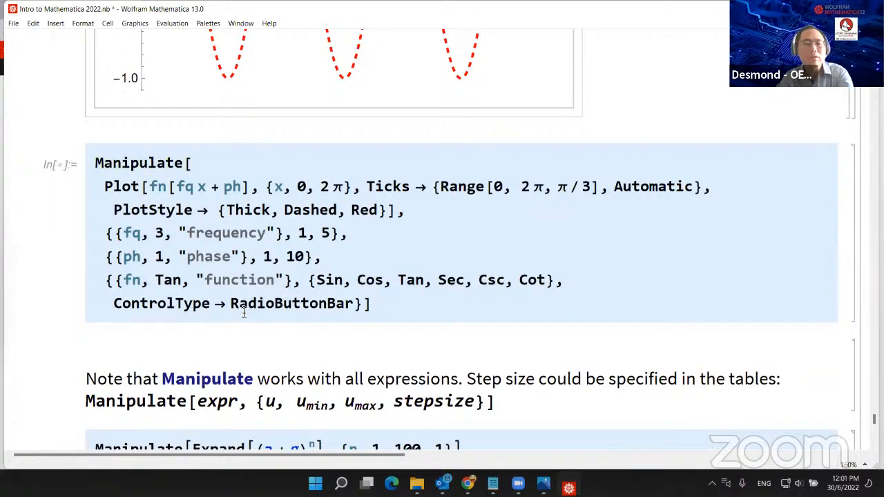
# Evaluate the second Manipulate copy with labels and initial values, and expand the frequency slider's value and animation controls
pyautogui.hotkey('shift', 'Return')
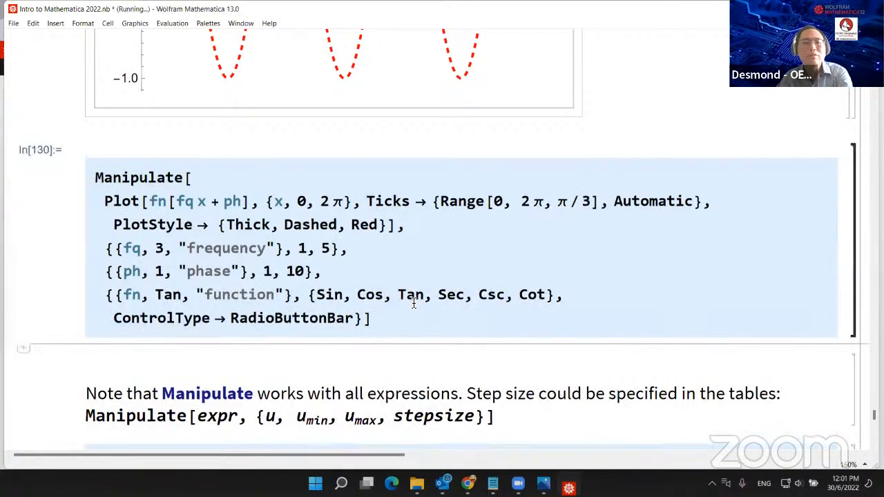
pyautogui.scroll(-3, 157, 280)
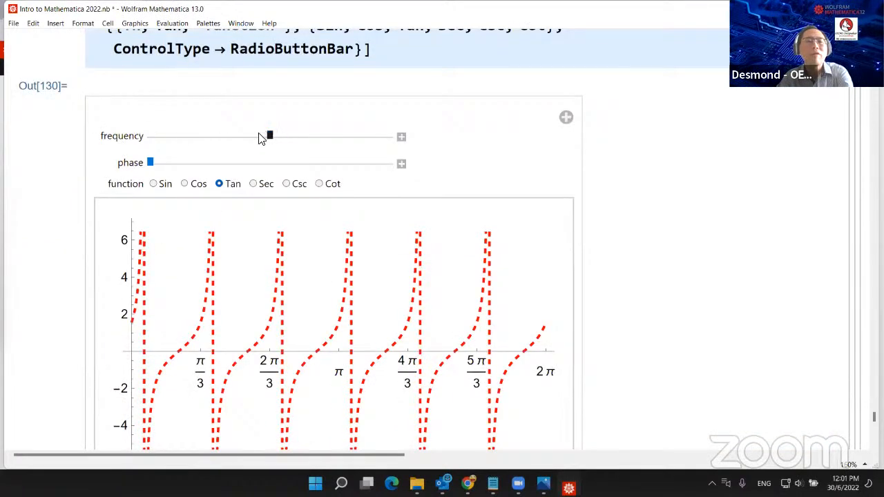
pyautogui.click(401, 137)
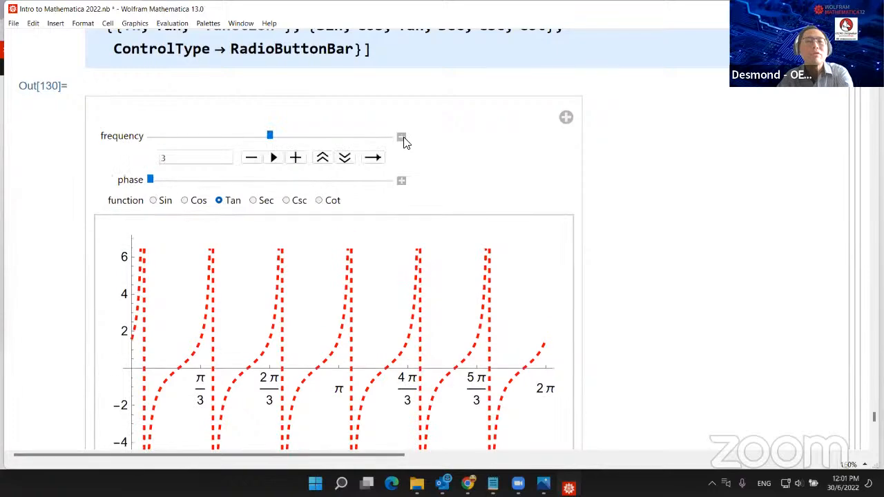
pyautogui.scroll(-1, 166, 186)
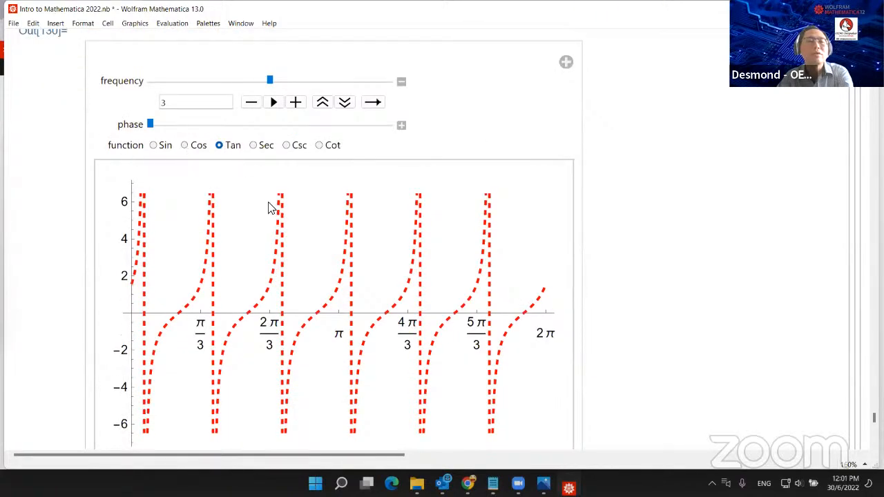
# Review the labelled Manipulate code and its Tan plot, along with the note on specifying a step size
pyautogui.scroll(-2, 271, 203)
pyautogui.scroll(-2, 287, 197)
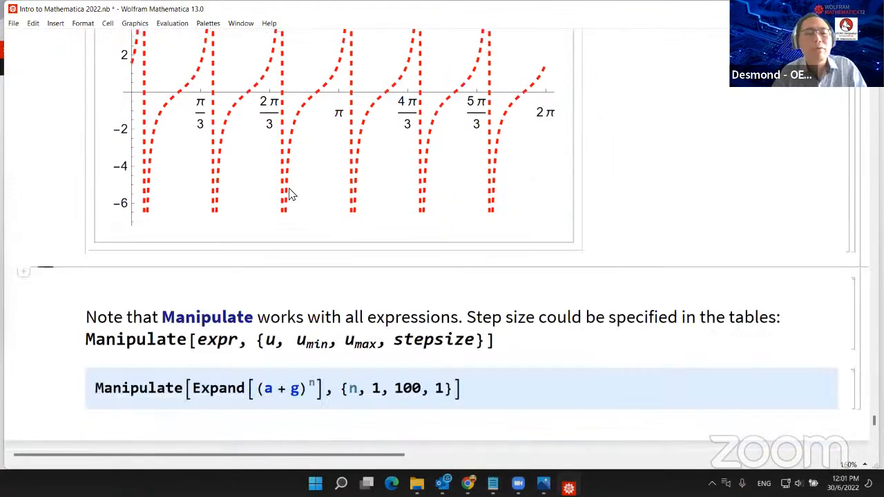
pyautogui.scroll(10, 289, 194)
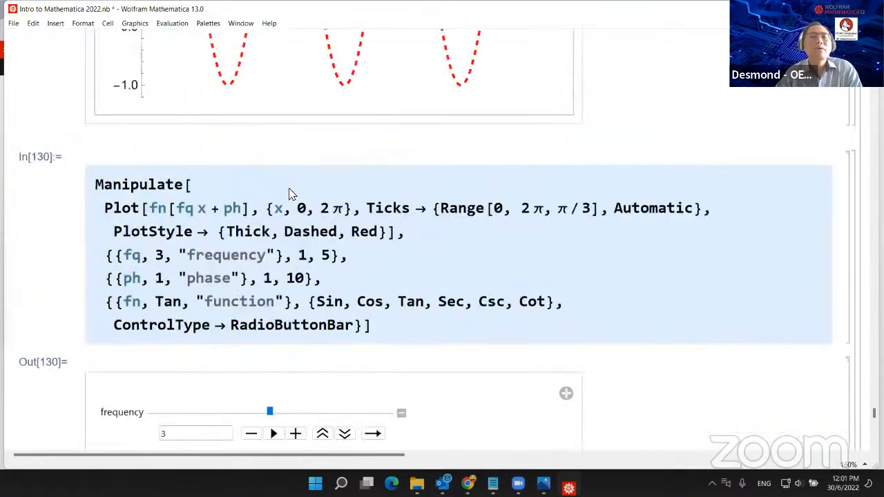
pyautogui.scroll(-6, 290, 194)
pyautogui.scroll(-7, 290, 199)
pyautogui.scroll(2, 290, 193)
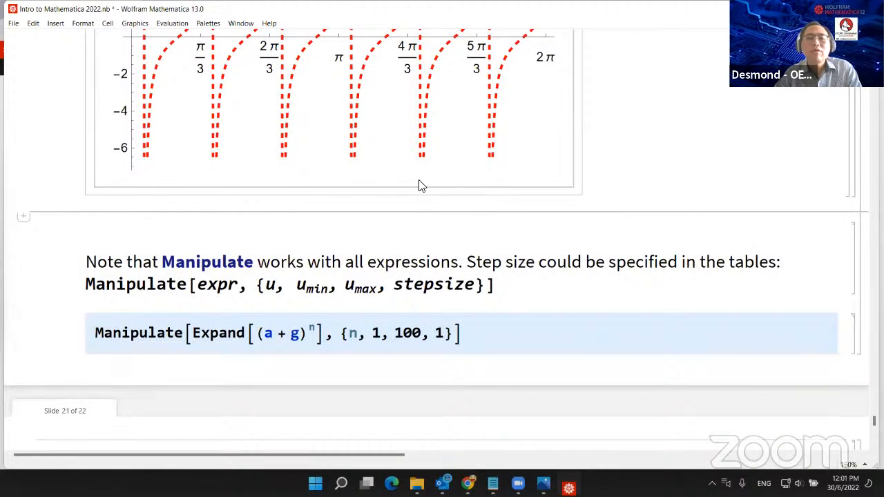
pyautogui.scroll(2, 419, 180)
pyautogui.scroll(-2, 423, 207)
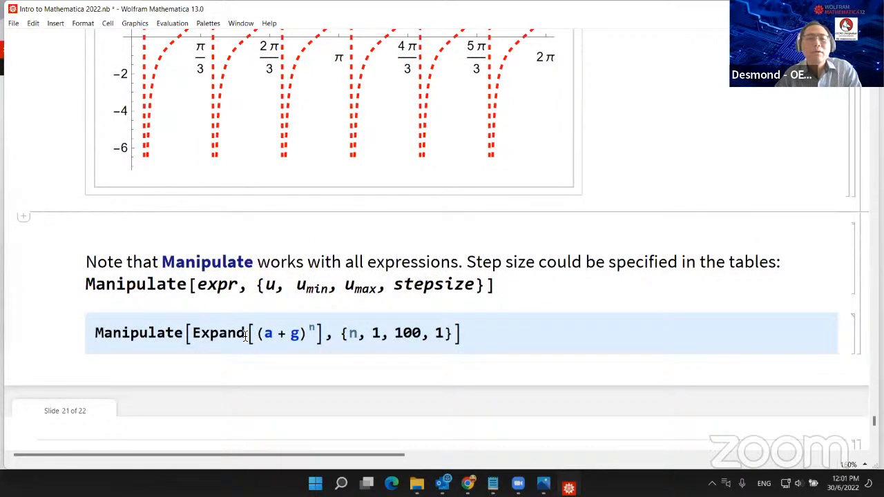
# Evaluate the Manipulate of Expand[(a + g)^n] with n from 1 to 100 in steps of 1, and move n to 31
pyautogui.moveTo(192, 336); pyautogui.dragTo(323, 337)
pyautogui.click(479, 340)
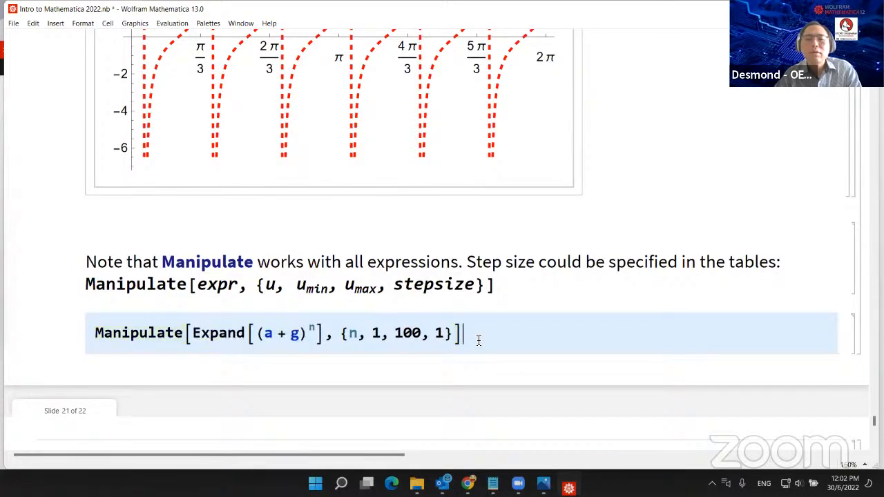
pyautogui.hotkey('shift', 'Return')
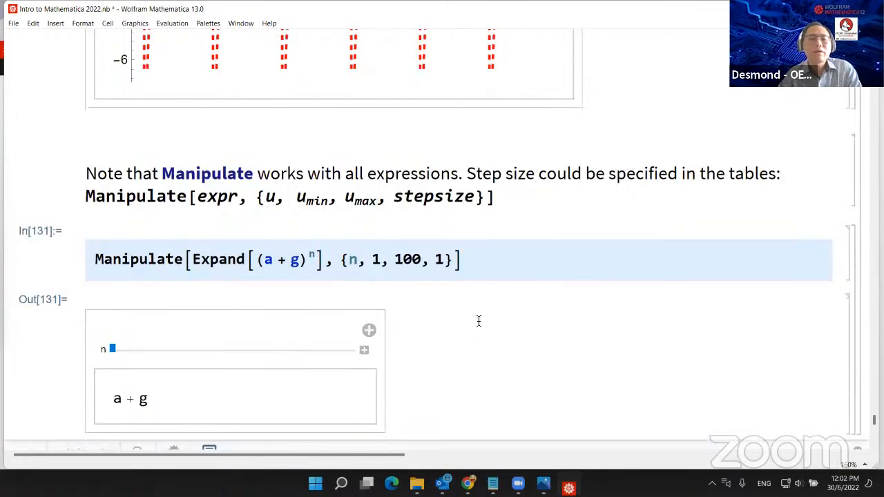
pyautogui.scroll(-3, 223, 263)
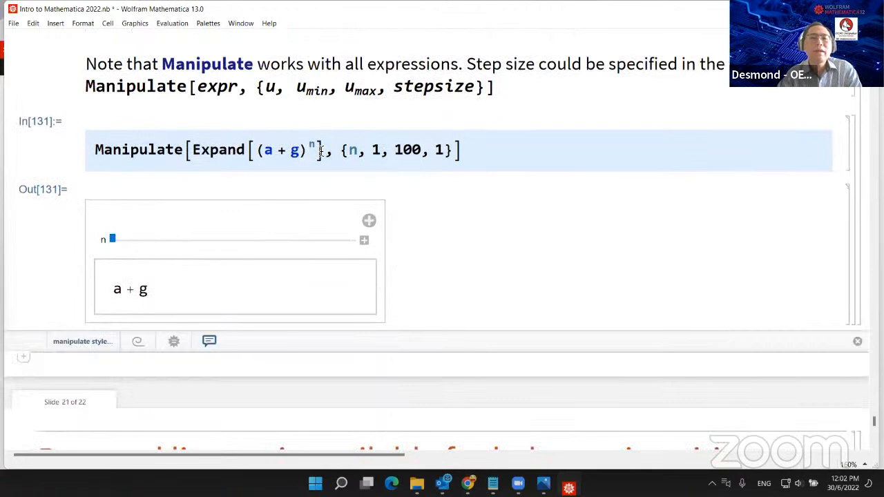
pyautogui.moveTo(112, 239); pyautogui.dragTo(190, 246)
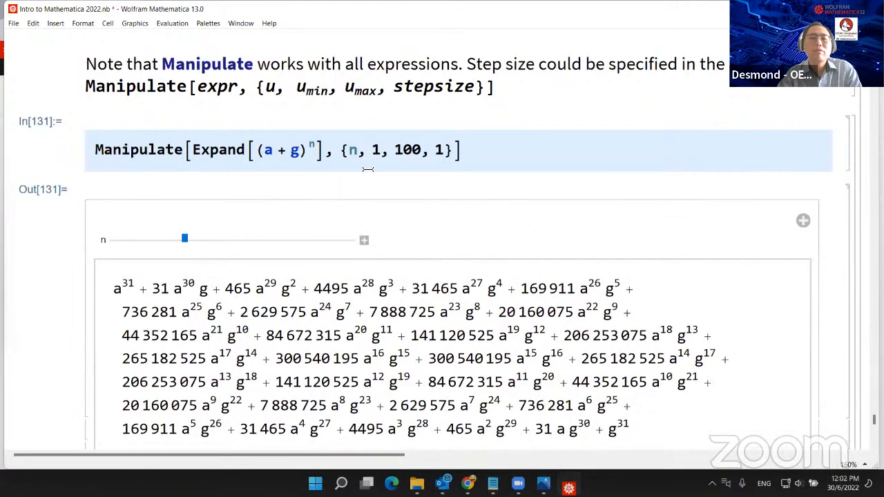
# Set the step size of n to 5 in the Expand Manipulate, re-evaluate it, and move n to 46
pyautogui.doubleClick(441, 152)
pyautogui.write('5')
pyautogui.hotkey('shift', 'Return')
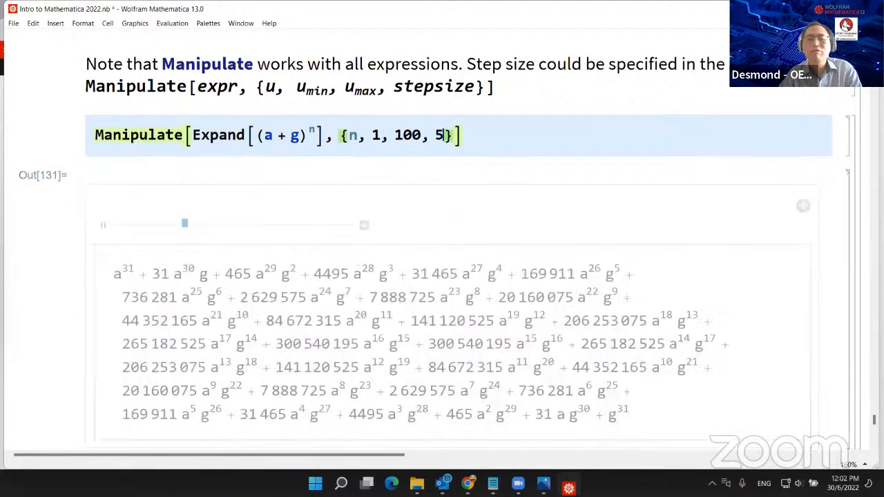
pyautogui.moveTo(115, 246); pyautogui.dragTo(221, 247)
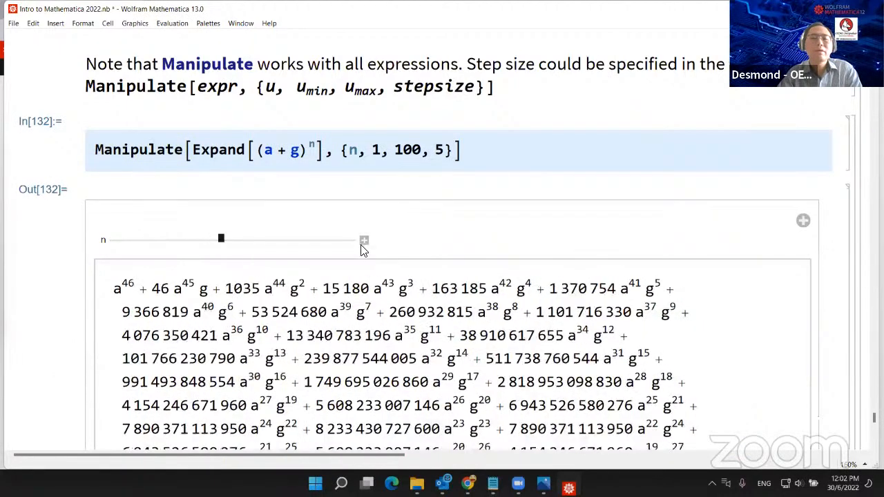
# Expand the n slider's value and animation controls, and sweep n upward and back down to 16
pyautogui.click(364, 240)
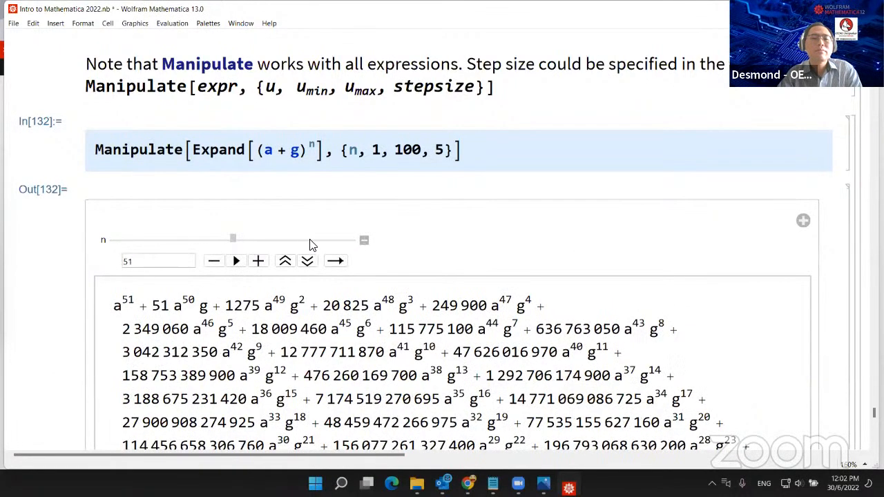
pyautogui.moveTo(310, 244); pyautogui.dragTo(353, 245)
pyautogui.moveTo(299, 246); pyautogui.dragTo(147, 246)
pyautogui.scroll(-3, 442, 212)
pyautogui.scroll(10, 445, 209)
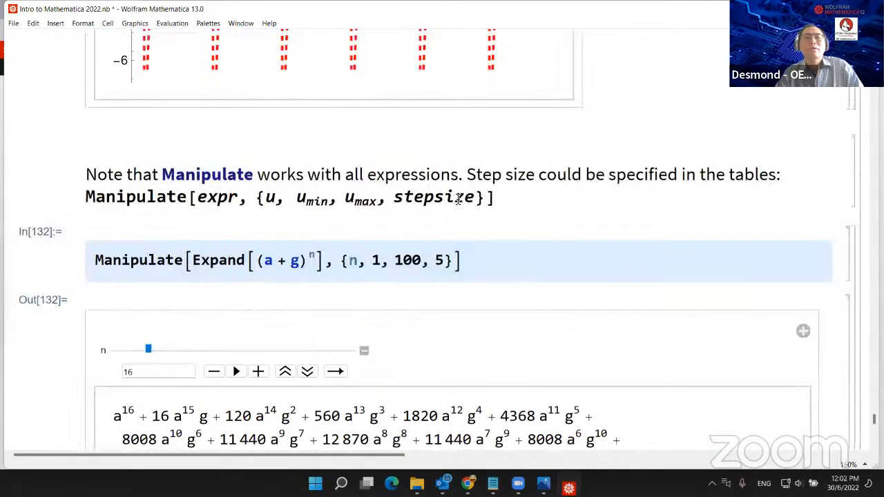
# Open the PlotRange documentation from the notebook's note on fixing a PlotRange, and maximize its window
pyautogui.scroll(8, 470, 193)
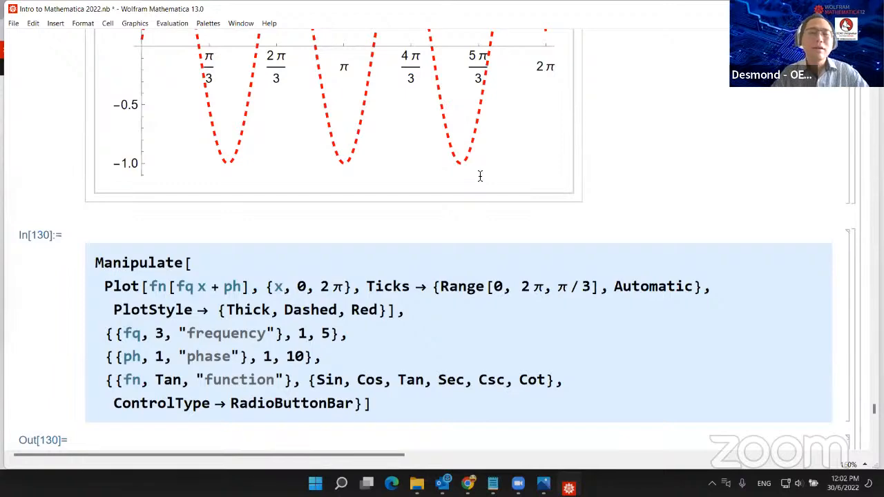
pyautogui.scroll(10, 480, 176)
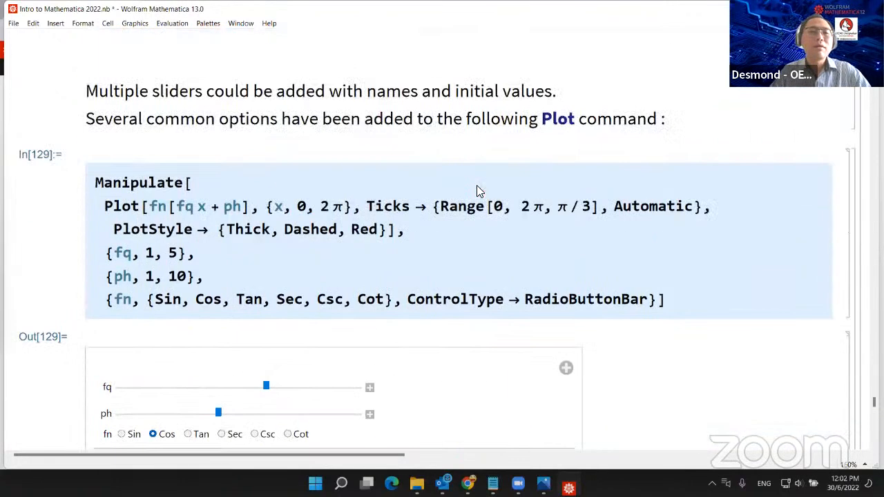
pyautogui.scroll(12, 479, 183)
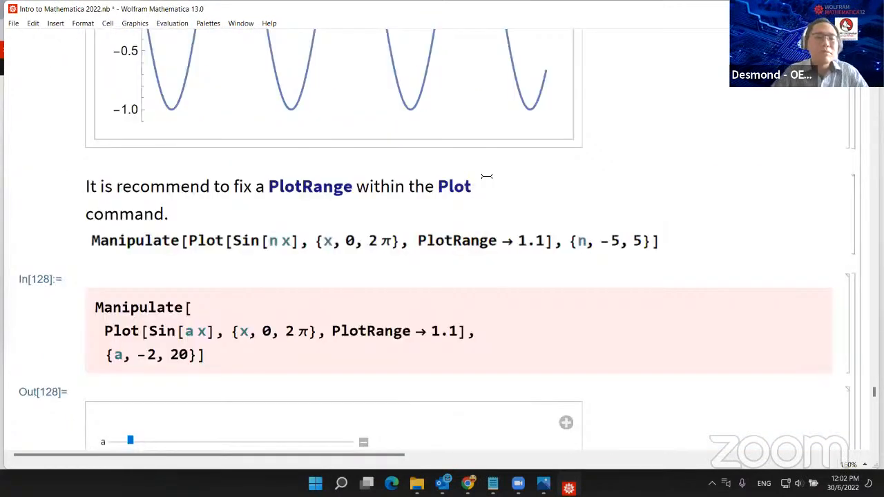
pyautogui.scroll(4, 478, 183)
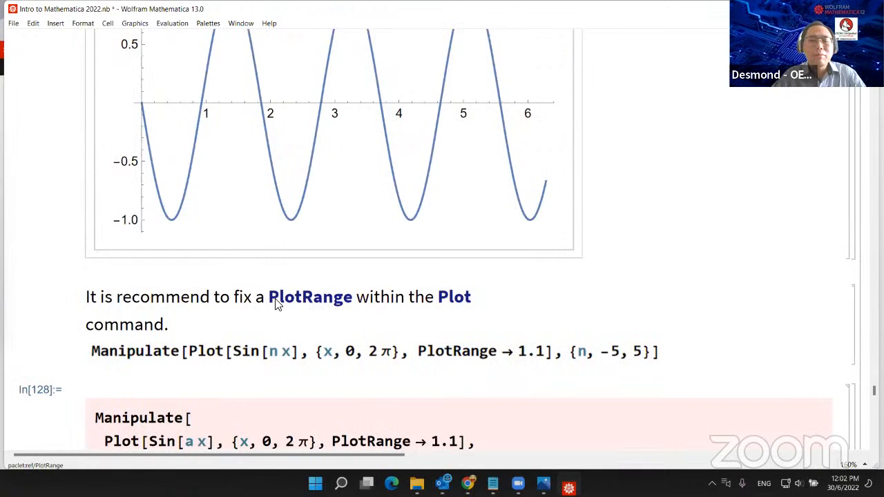
pyautogui.doubleClick(322, 306)
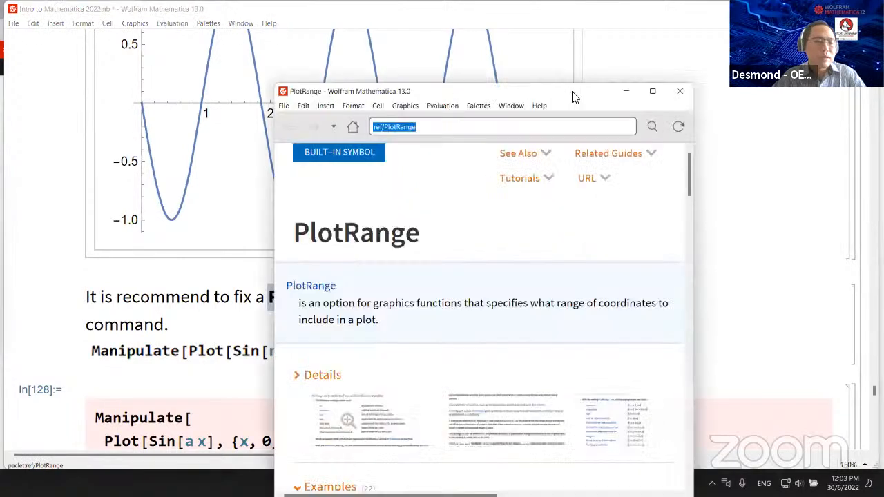
pyautogui.click(649, 93)
# Expand the Details section of the PlotRange page and examine the available settings, continuing to the Basic Examples
pyautogui.scroll(-2, 216, 164)
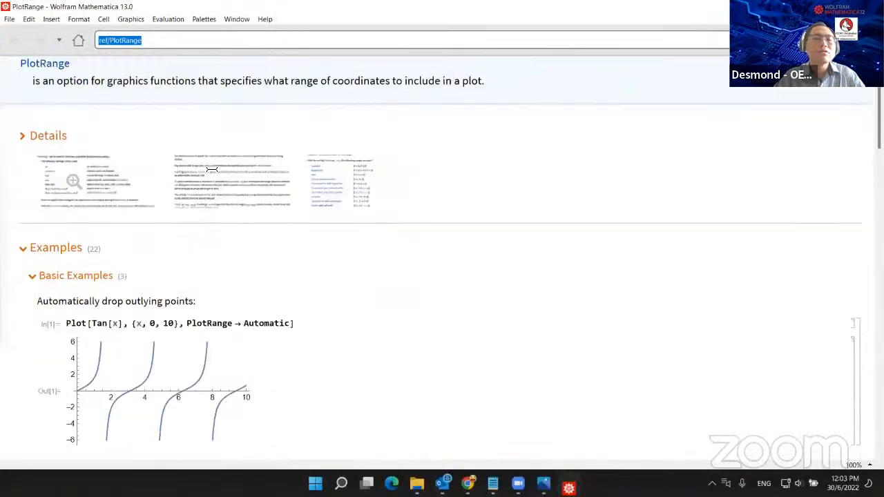
pyautogui.click(145, 178)
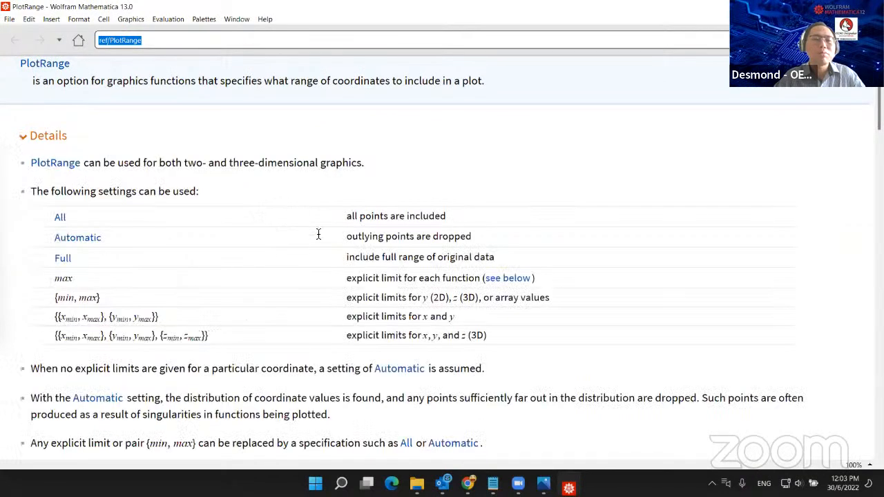
pyautogui.scroll(2, 438, 261)
pyautogui.scroll(-1, 194, 240)
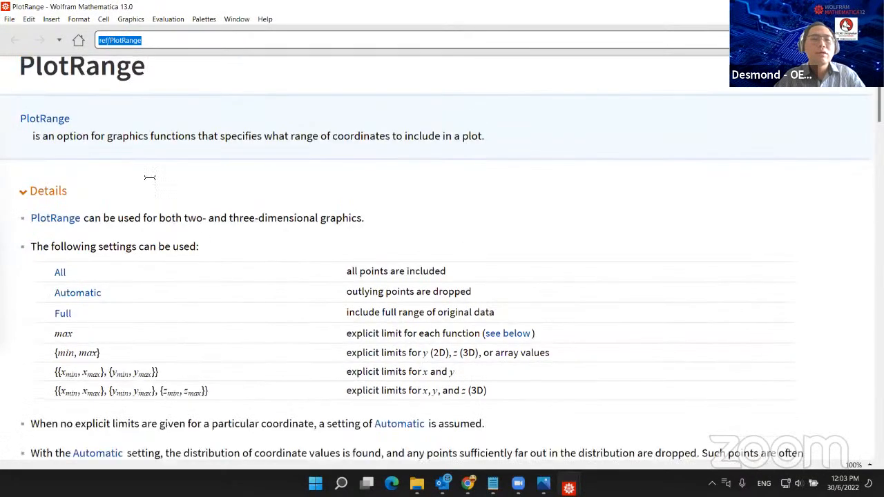
pyautogui.scroll(1, 114, 158)
pyautogui.scroll(-1, 111, 164)
pyautogui.scroll(-10, 93, 160)
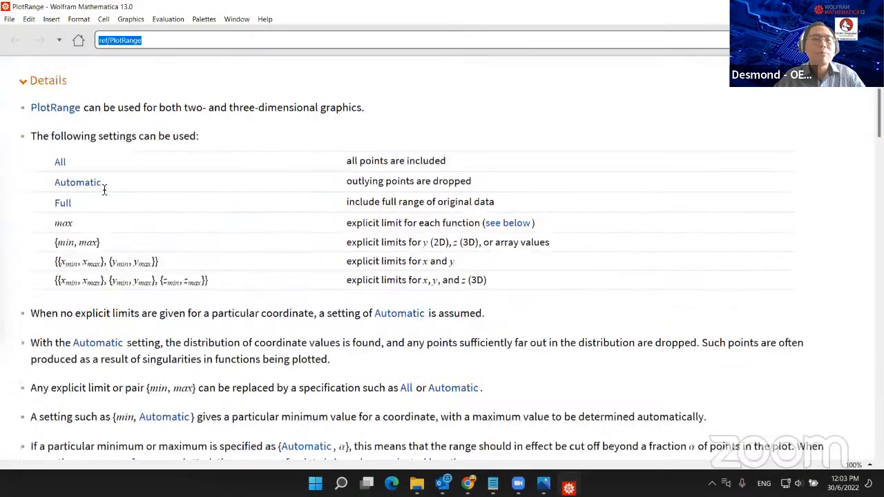
pyautogui.scroll(-6, 190, 257)
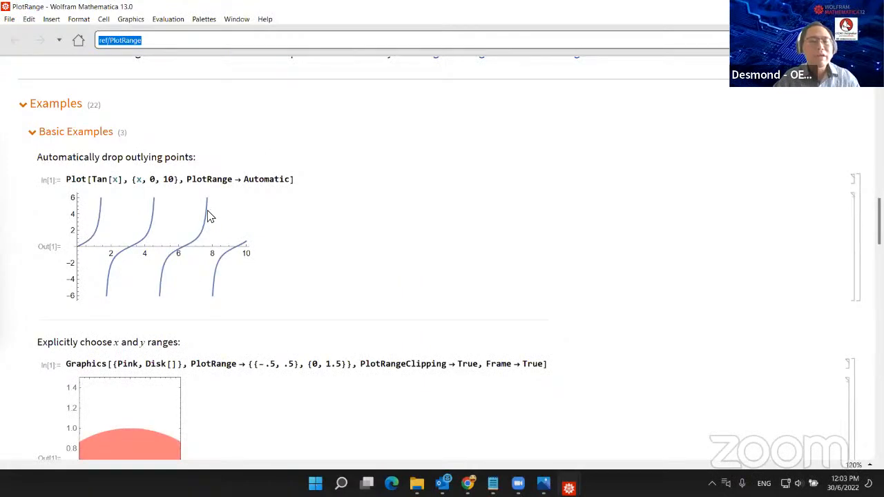
# Magnify the documentation page to 120% and examine the PlotRange examples with automatic, explicit and full ranges
pyautogui.keyDown('ctrl'); pyautogui.scroll(2, 211, 215); pyautogui.keyUp('ctrl')
pyautogui.scroll(-1, 215, 228)
pyautogui.scroll(-3, 214, 228)
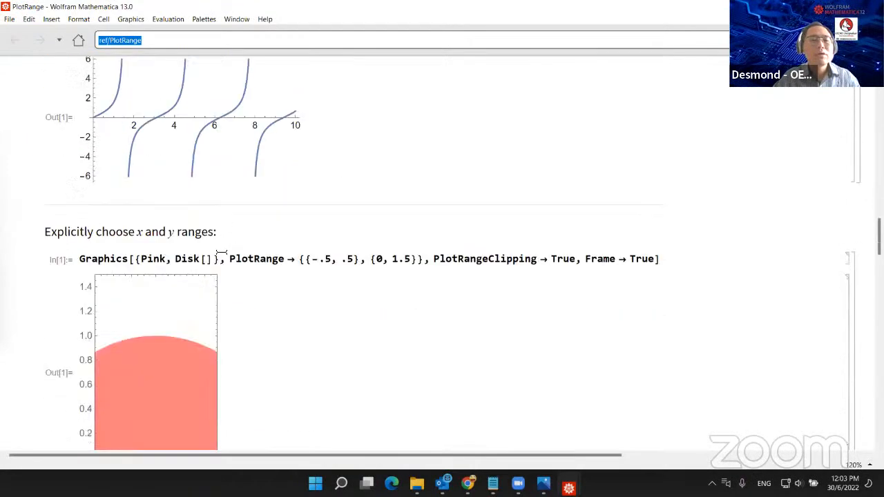
pyautogui.scroll(-14, 194, 287)
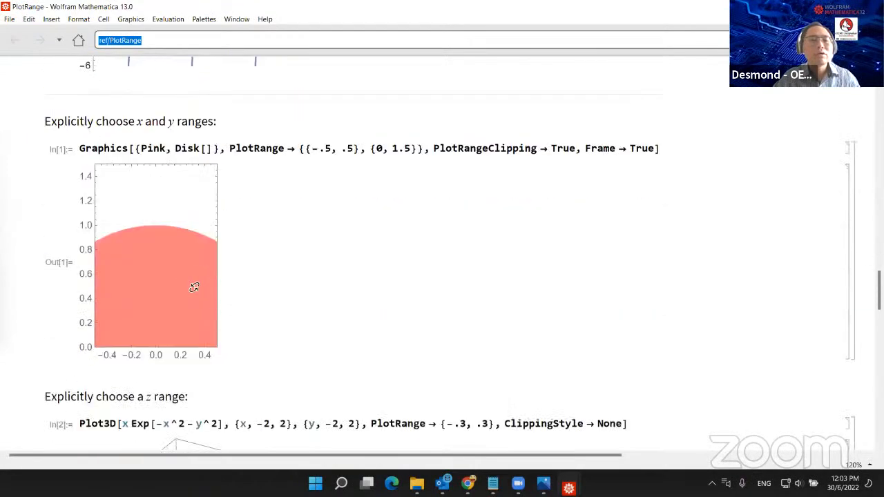
pyautogui.scroll(-9, 198, 285)
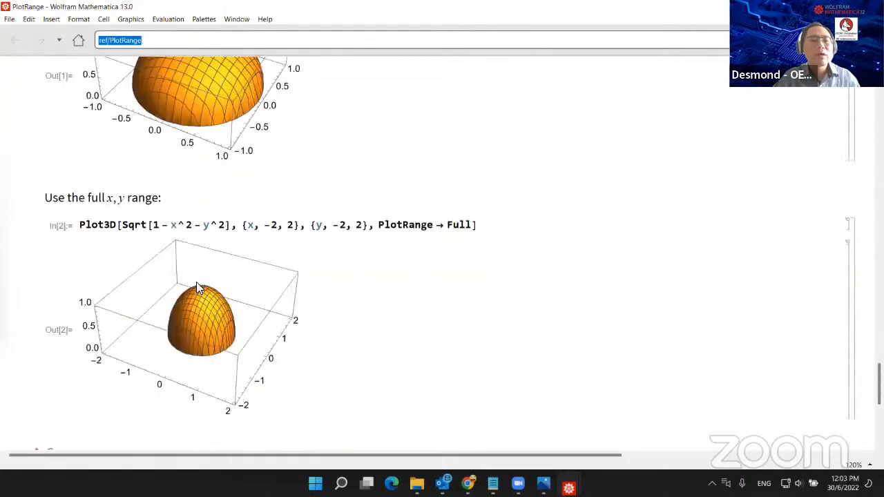
pyautogui.scroll(3, 104, 221)
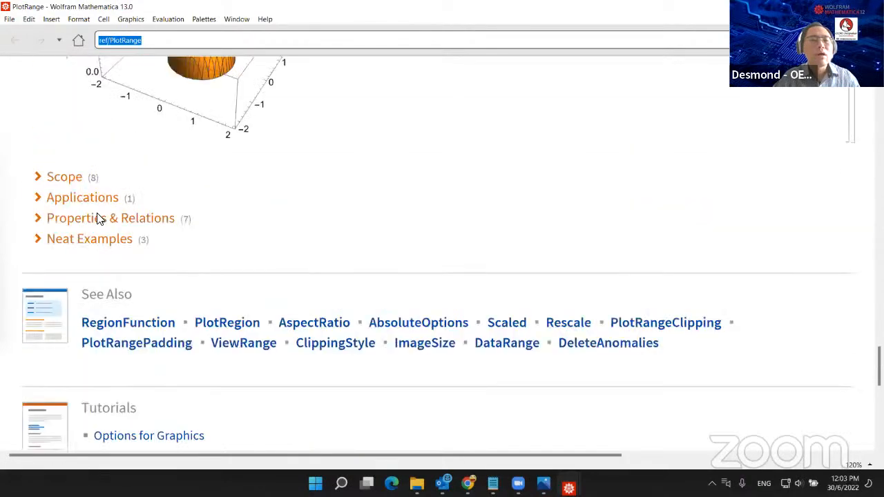
# Expand the Applications, Properties & Relations and Scope example sections of the PlotRange page
pyautogui.click(40, 198)
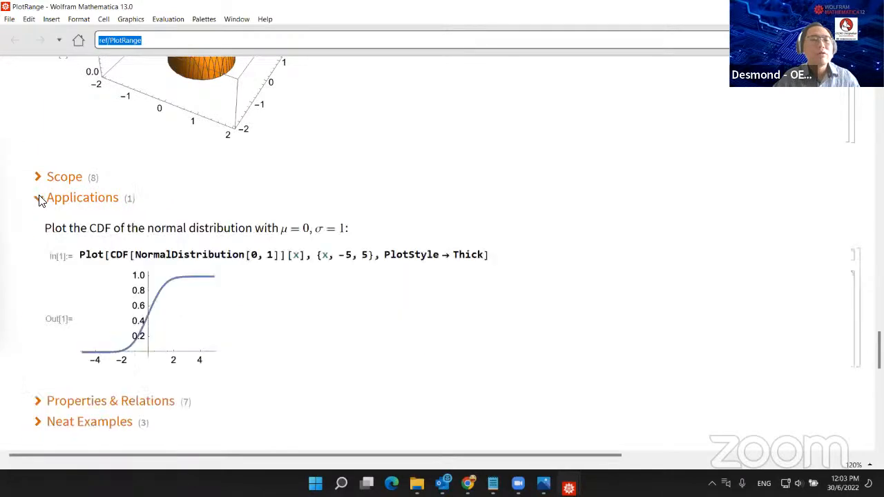
pyautogui.scroll(3, 55, 273)
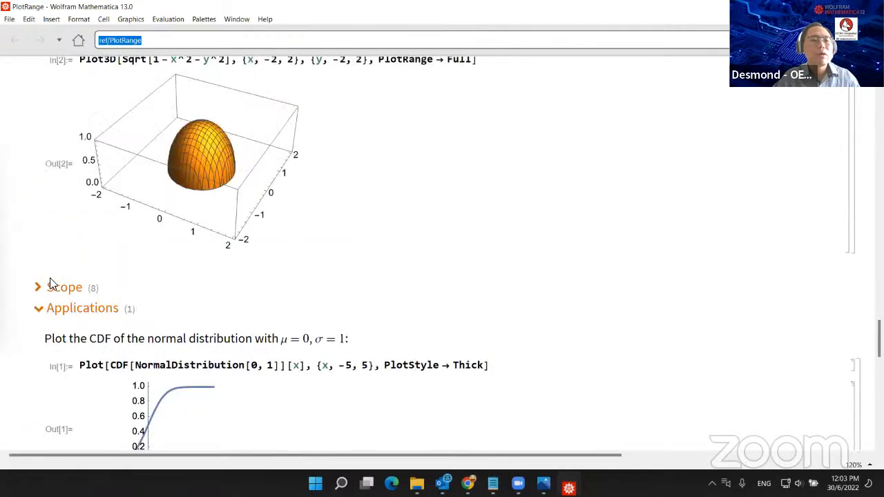
pyautogui.scroll(-5, 53, 293)
pyautogui.click(39, 346)
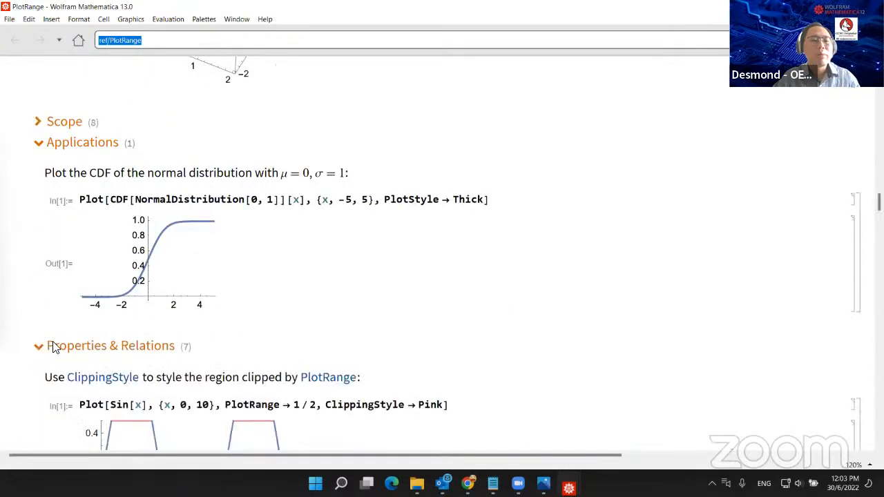
pyautogui.scroll(4, 40, 345)
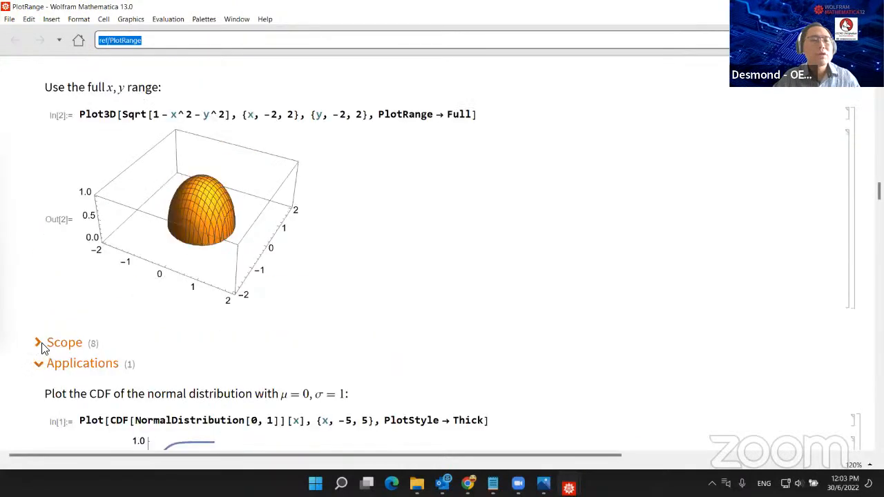
pyautogui.click(39, 343)
# Set the lower x limit of the Tan[x] plot in the first Basic Example to 5 and evaluate it
pyautogui.scroll(3, 279, 220)
pyautogui.scroll(15, 287, 205)
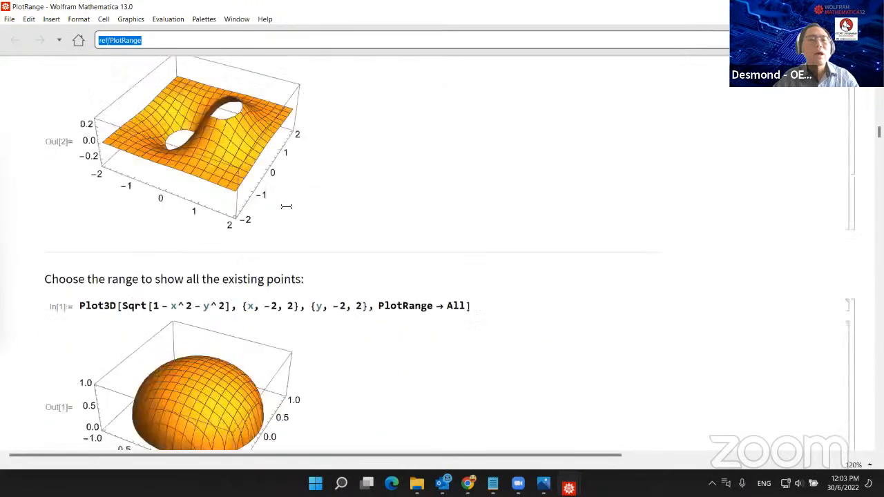
pyautogui.scroll(6, 287, 204)
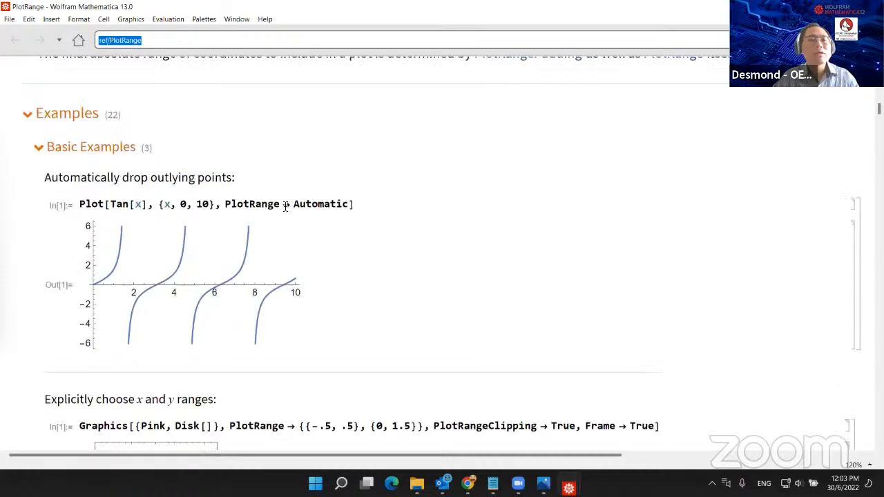
pyautogui.scroll(-2, 257, 238)
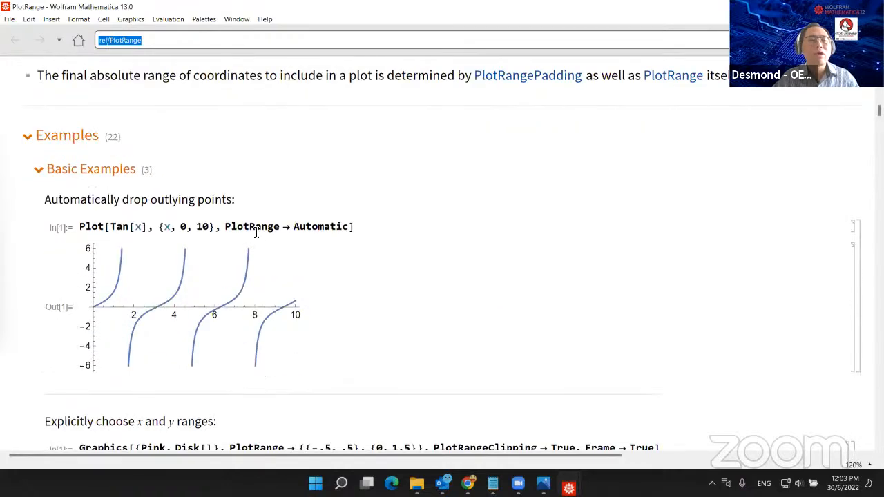
pyautogui.click(188, 230)
pyautogui.doubleClick(183, 227)
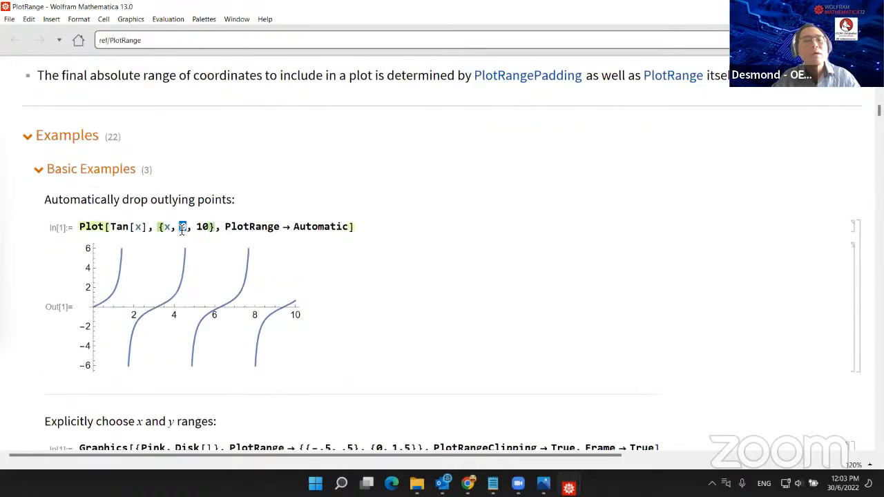
pyautogui.write('5')
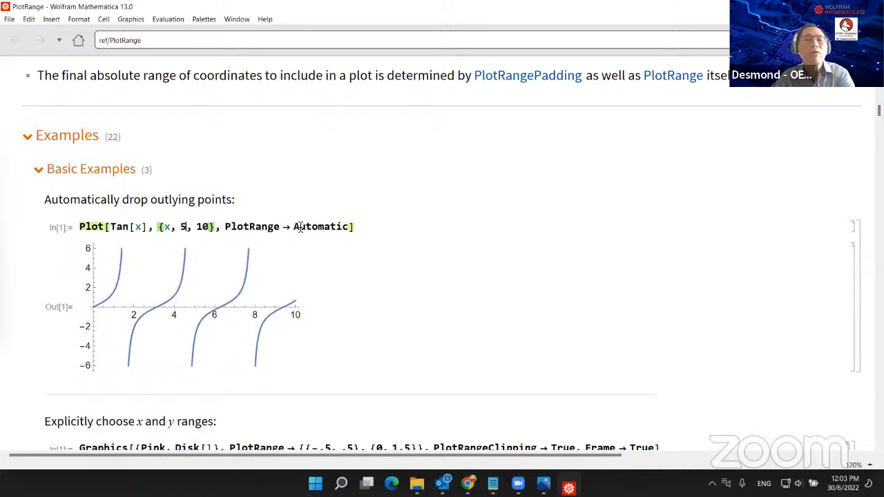
pyautogui.hotkey('shift', 'Return')
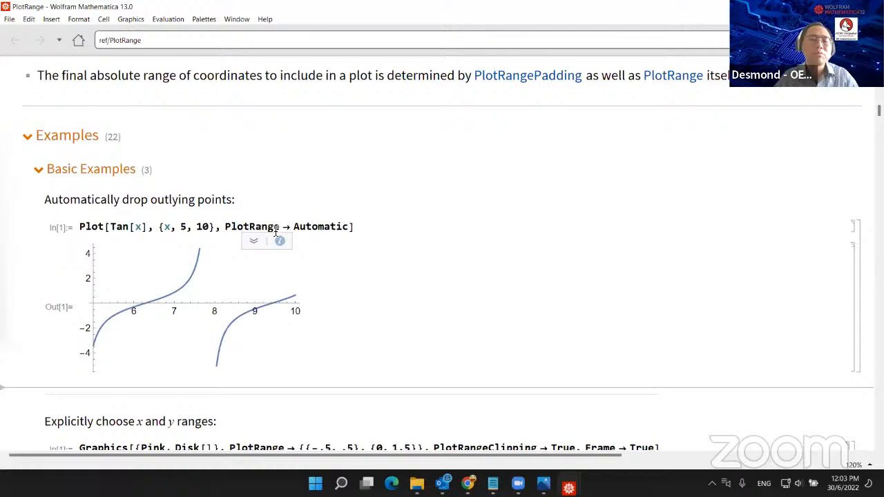
# Close the PlotRange documentation and return to the notebook's Manipulate example with a fixed PlotRange
pyautogui.click(871, 7)
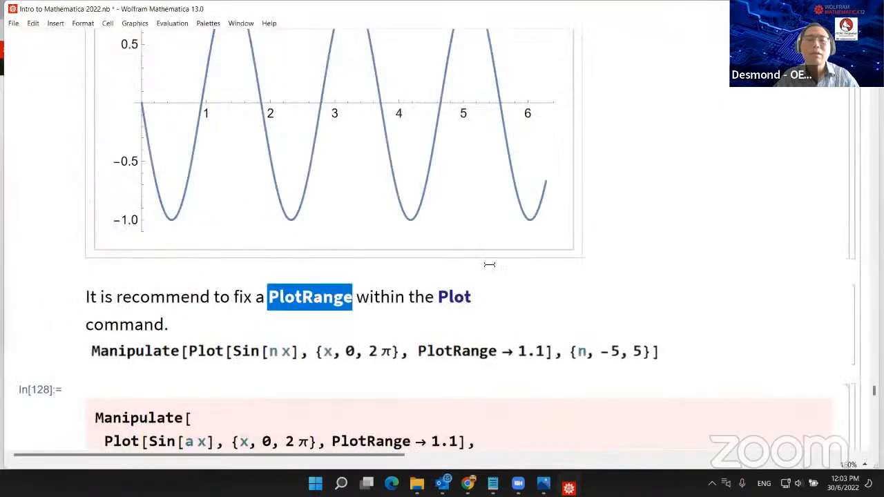
pyautogui.click(320, 322)
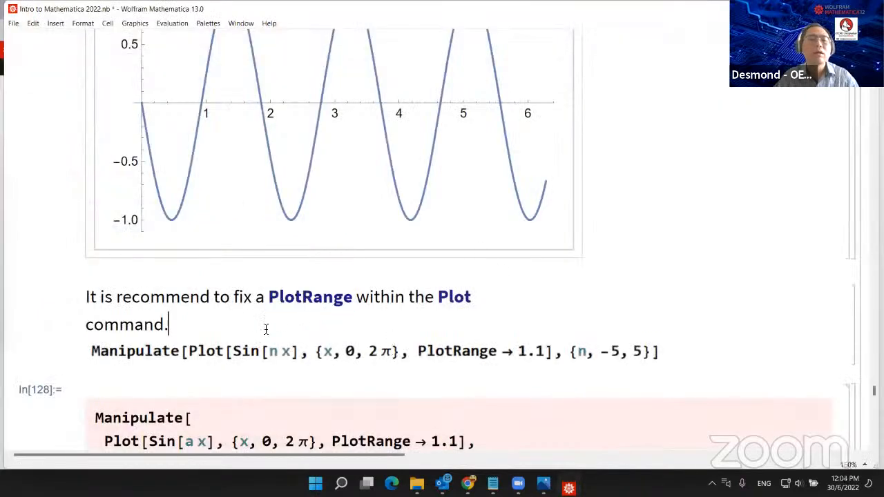
pyautogui.scroll(-4, 266, 325)
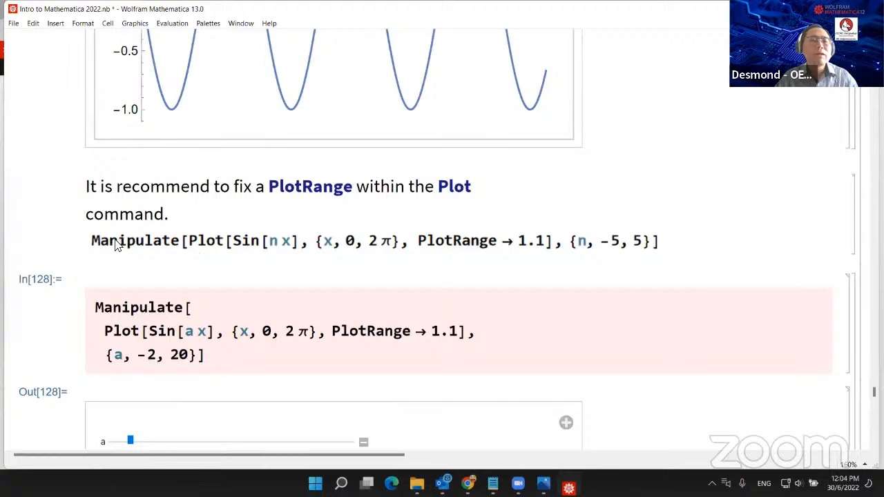
# Look up Manipulate from the notebook's input cell, skim its usage forms down to the Basic Examples, and close the page
pyautogui.click(118, 243)
pyautogui.scroll(-4, 157, 235)
pyautogui.click(165, 197)
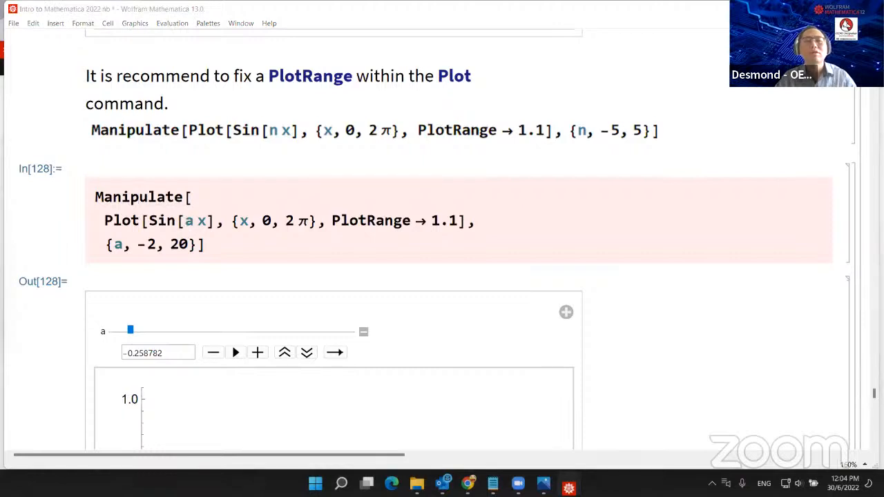
pyautogui.press('F1')
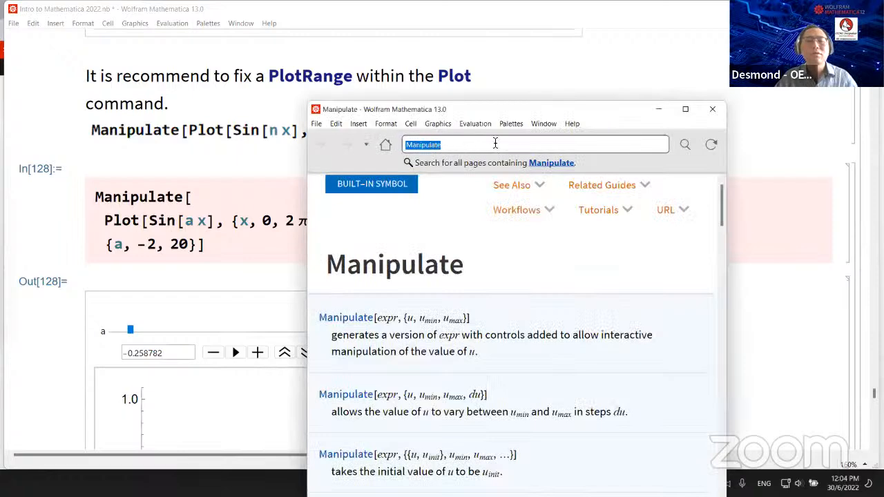
pyautogui.scroll(-10, 556, 264)
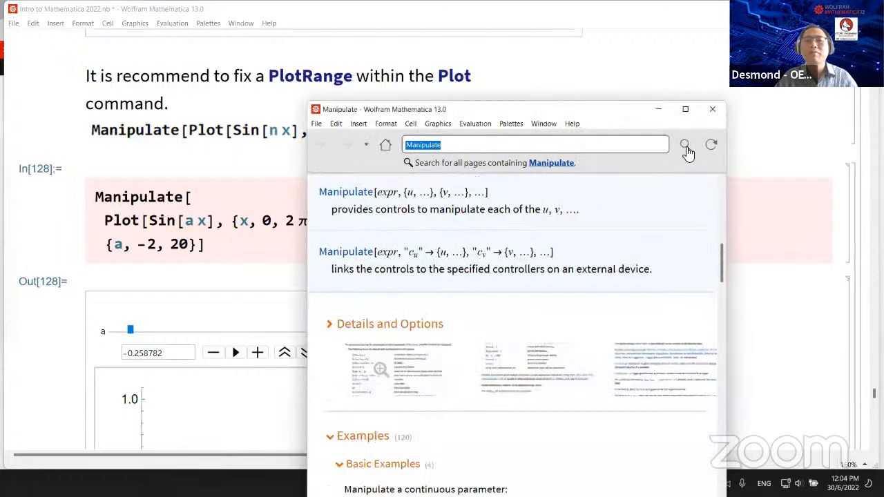
pyautogui.click(712, 110)
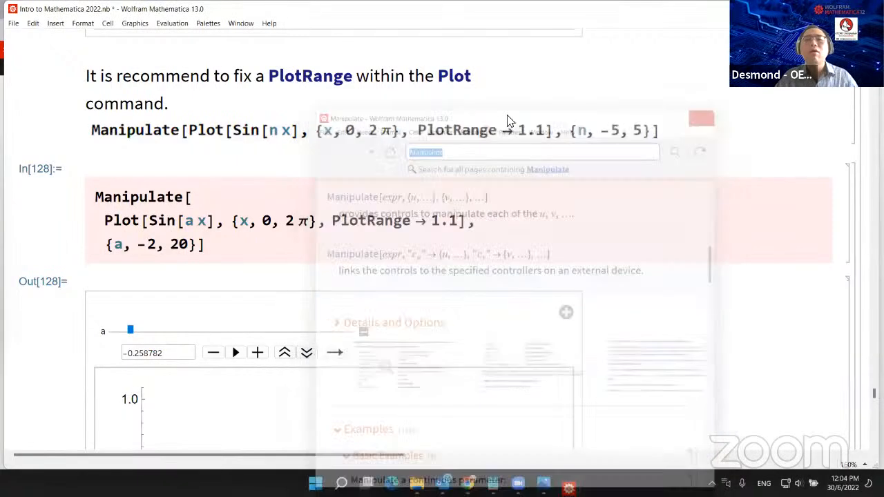
# Open the Wolfram Language Documentation Center from the notebook and maximize its window
pyautogui.click(269, 24)
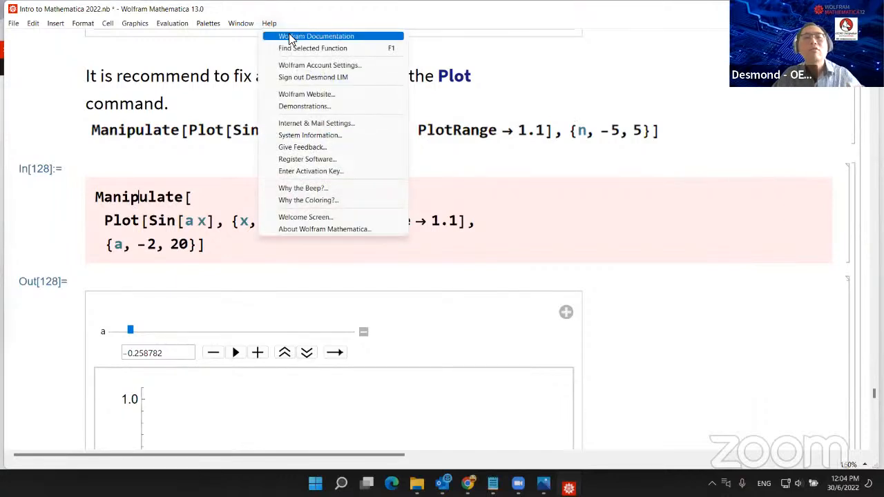
pyautogui.click(290, 38)
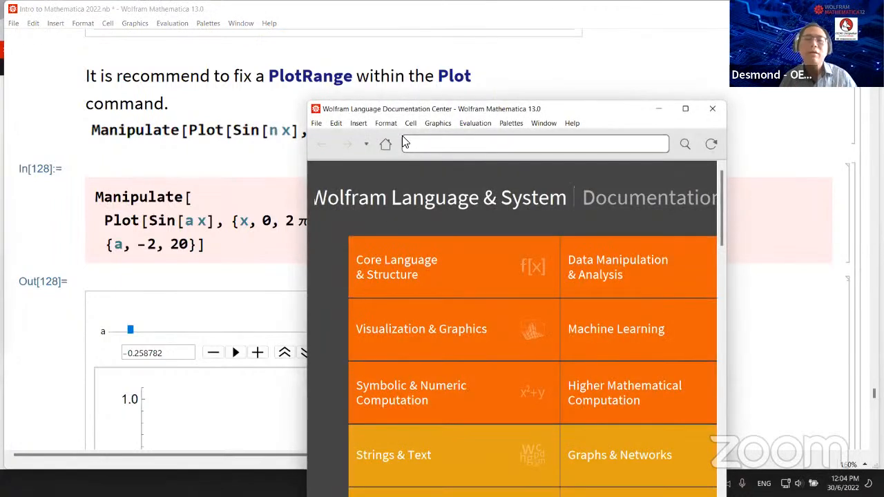
pyautogui.click(684, 111)
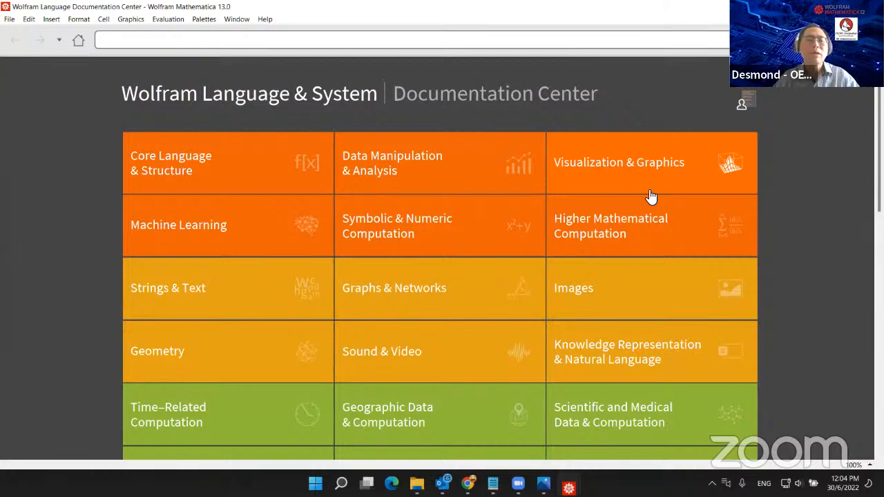
# Examine the topic lists under Graphs & Networks, Data Manipulation & Analysis, and Higher Mathematical Computation, and close the last list
pyautogui.scroll(-2, 651, 197)
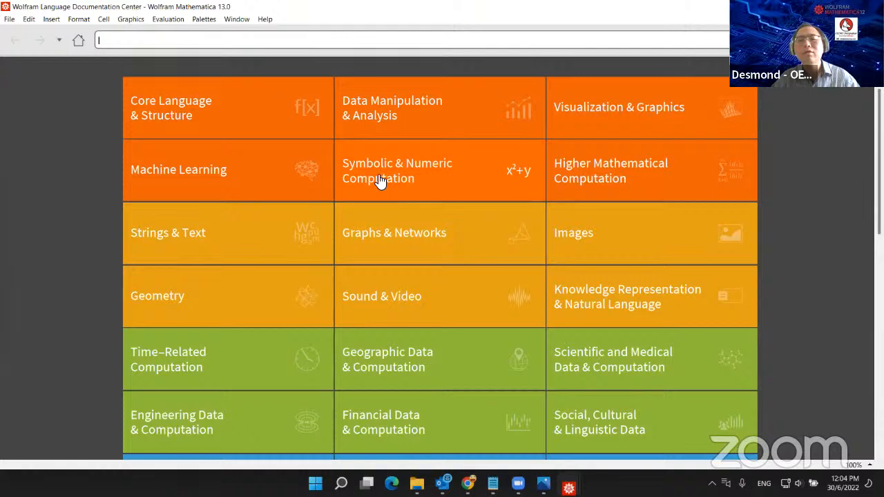
pyautogui.click(396, 236)
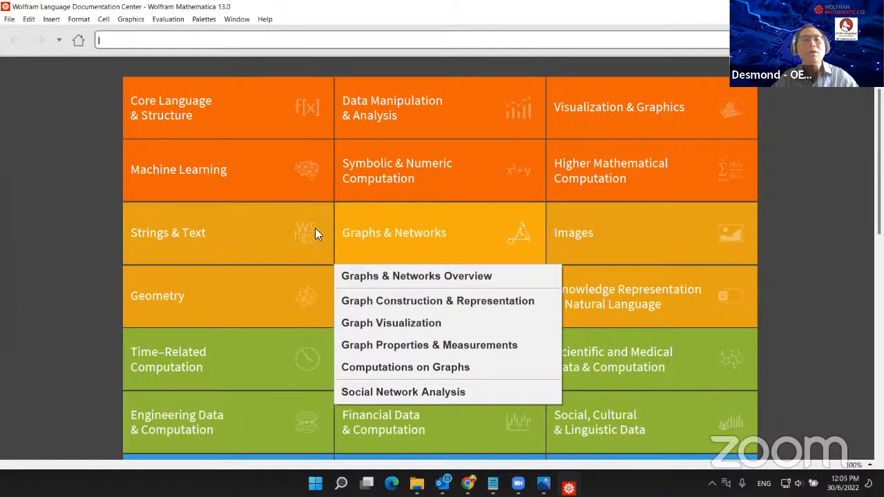
pyautogui.click(457, 109)
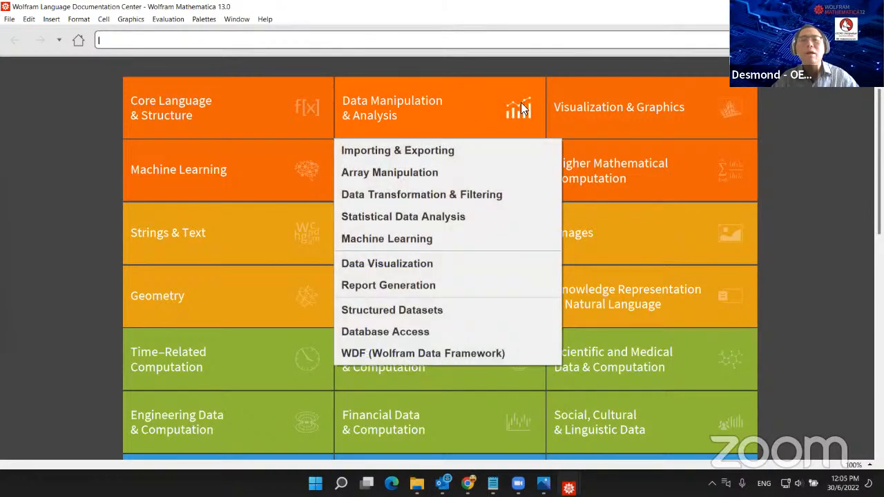
pyautogui.click(684, 172)
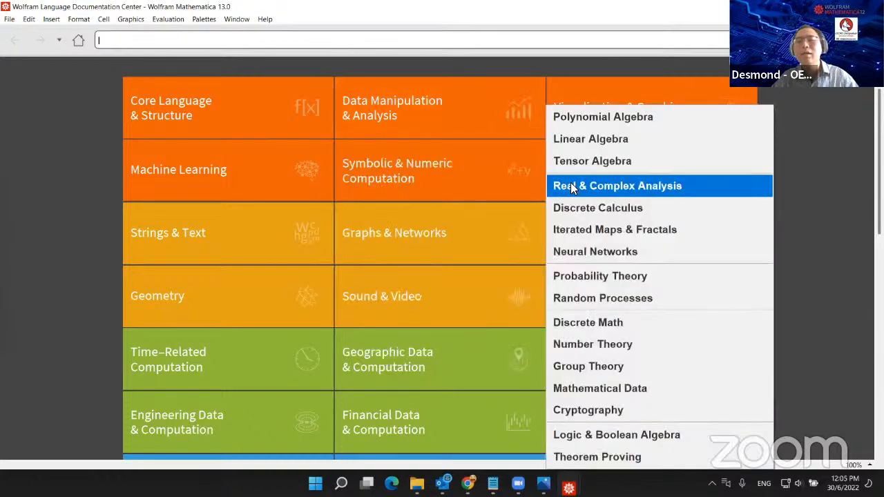
pyautogui.click(96, 271)
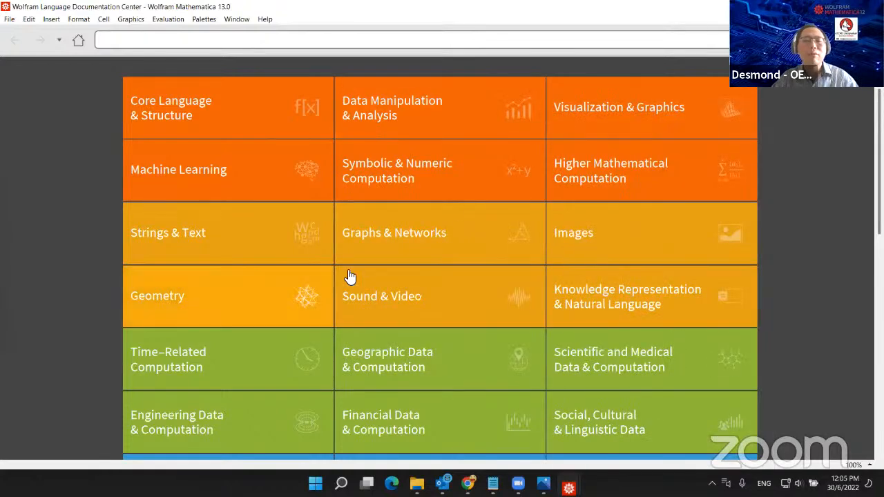
# Examine the remaining subject categories, the search field, and the Workflows and Resources sections of the Documentation Center
pyautogui.scroll(-2, 353, 272)
pyautogui.scroll(-1, 356, 272)
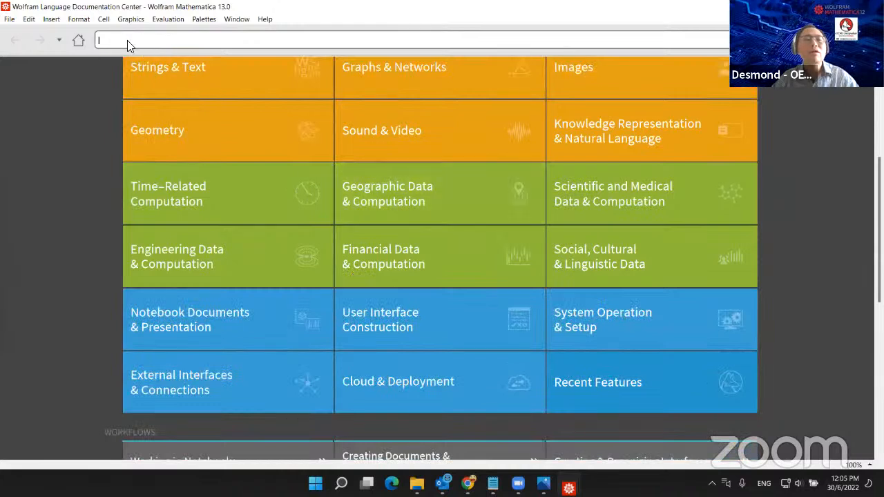
pyautogui.click(159, 43)
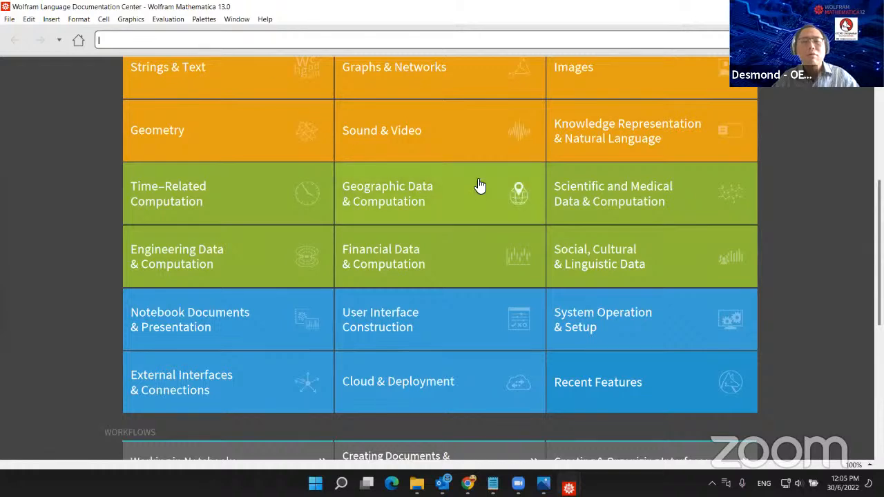
pyautogui.scroll(-3, 476, 185)
pyautogui.scroll(-2, 473, 178)
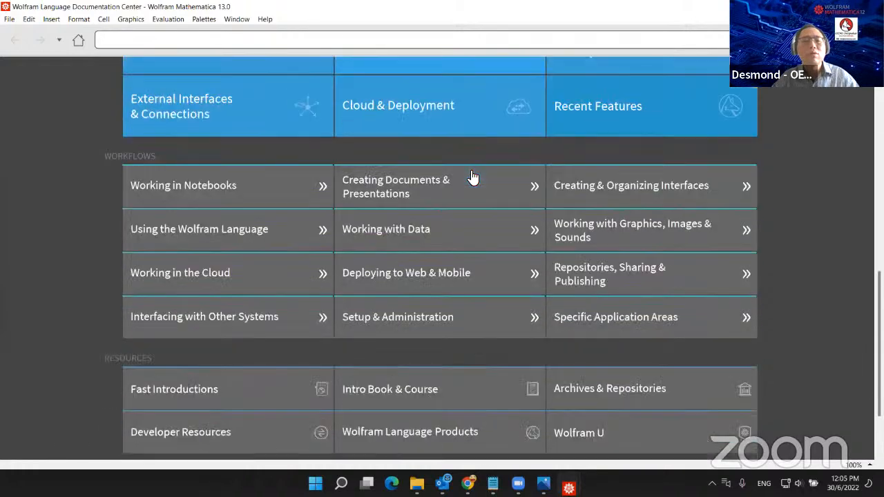
pyautogui.scroll(-1, 473, 177)
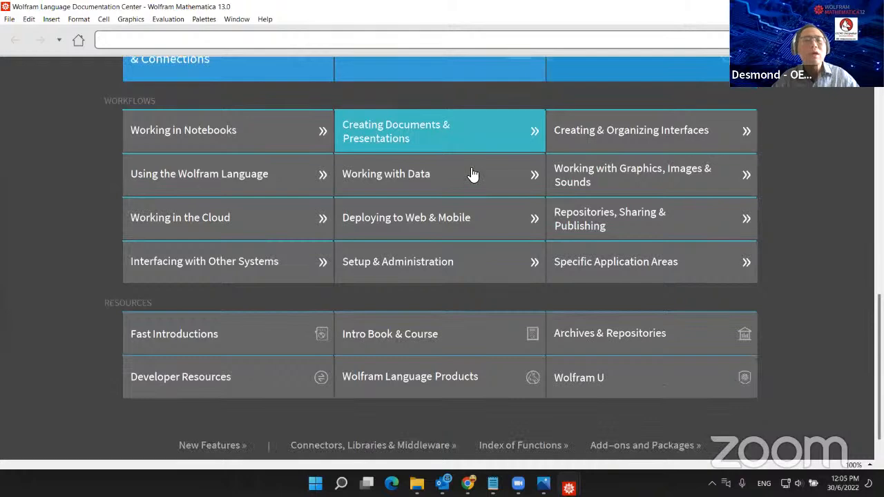
pyautogui.scroll(1, 471, 177)
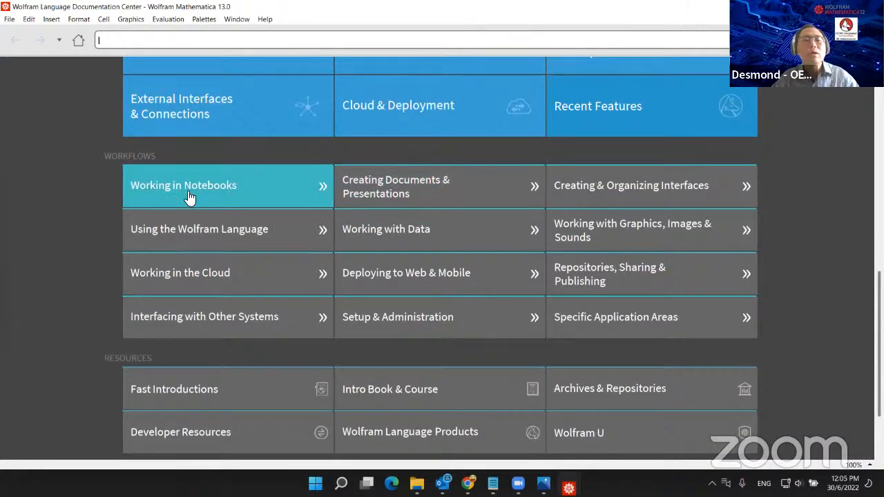
# Open the Working in Notebooks workflow guide, examine its topics through Styling & Formatting, and return to the Documentation Center
pyautogui.click(323, 190)
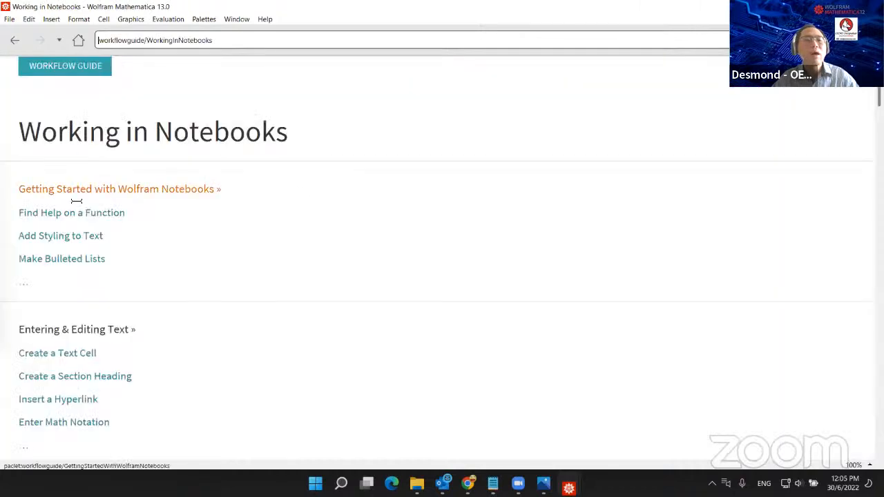
pyautogui.scroll(-1, 78, 207)
pyautogui.scroll(-1, 78, 219)
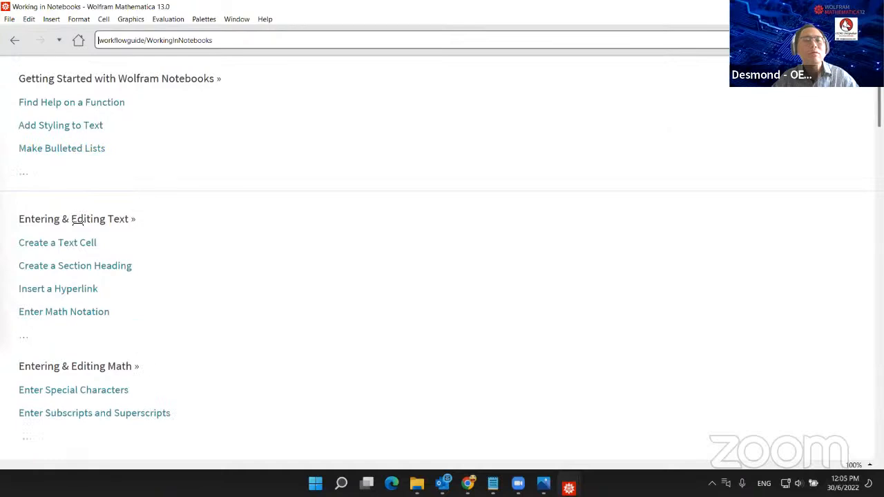
pyautogui.scroll(-3, 78, 221)
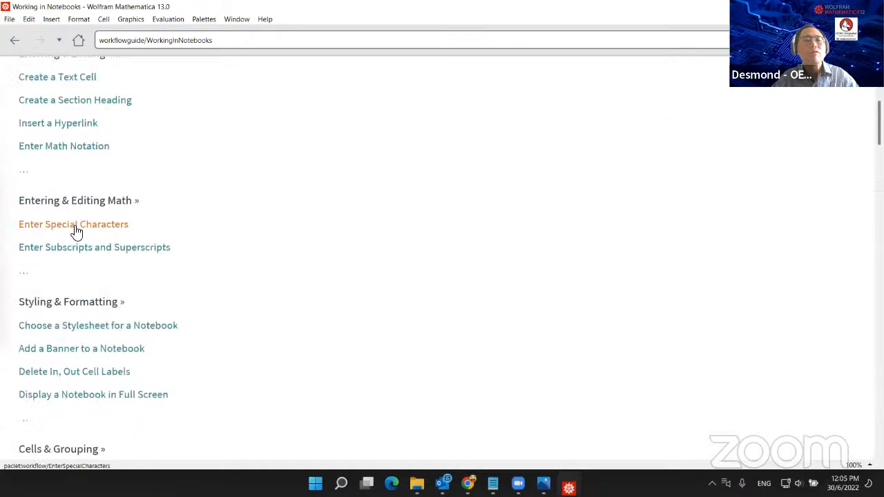
pyautogui.click(19, 43)
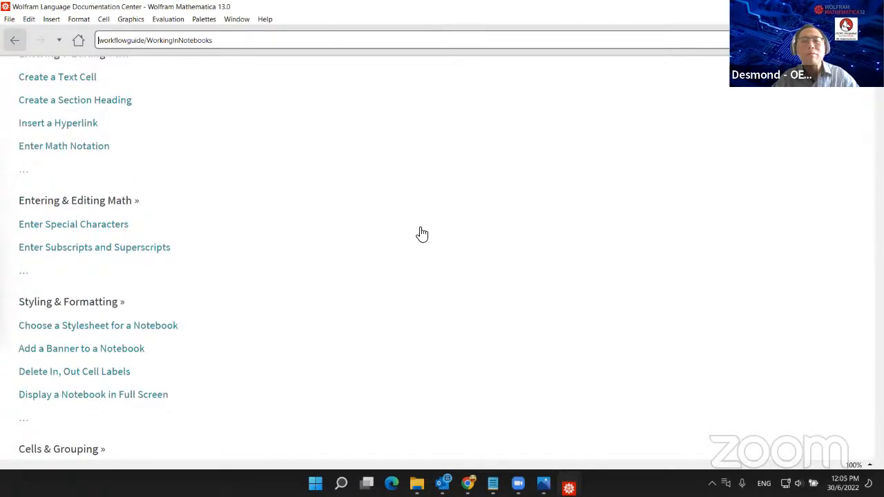
# Open the Working with Data workflow guide and examine its topics on importing data, datasets and data repositories
pyautogui.scroll(-10, 473, 251)
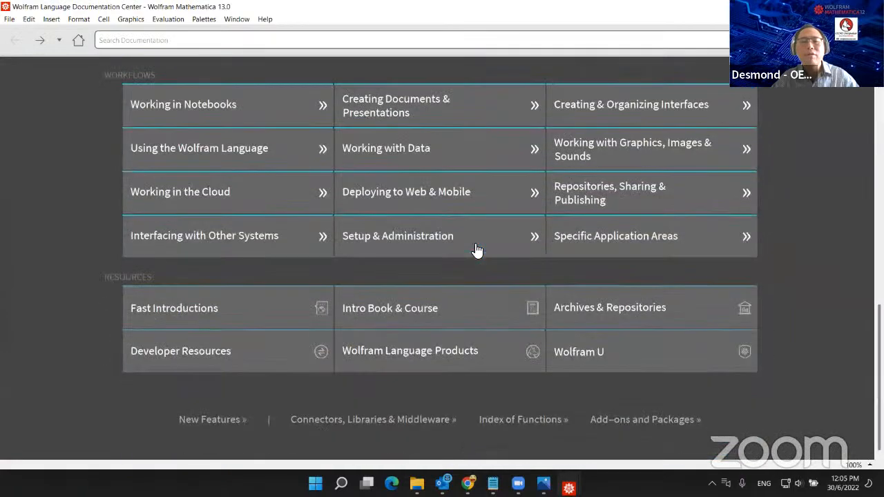
pyautogui.scroll(3, 475, 249)
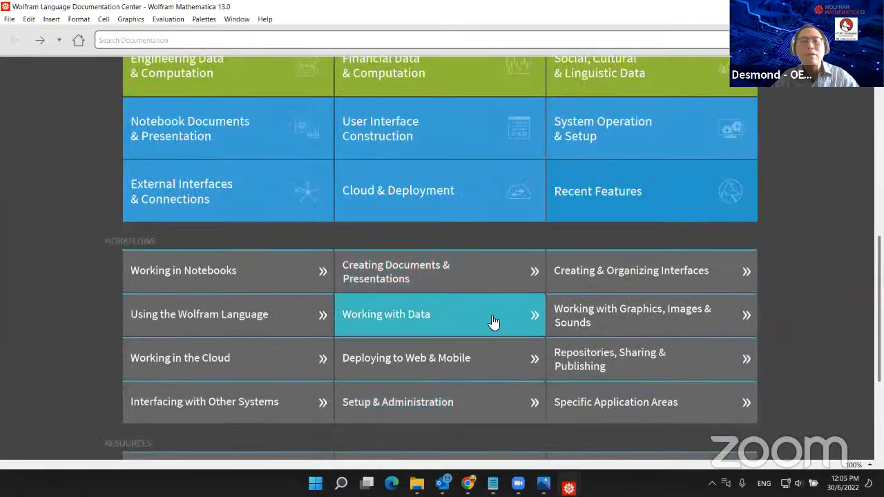
pyautogui.click(529, 318)
pyautogui.scroll(-1, 58, 169)
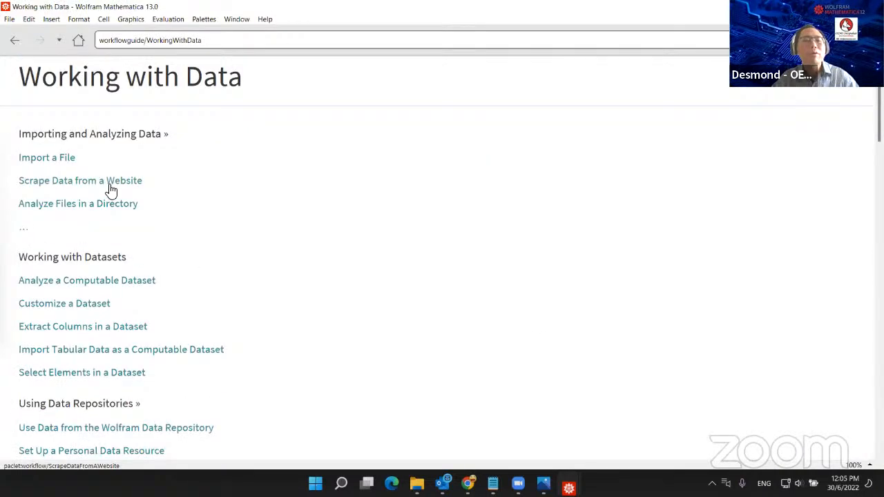
pyautogui.scroll(-1, 36, 164)
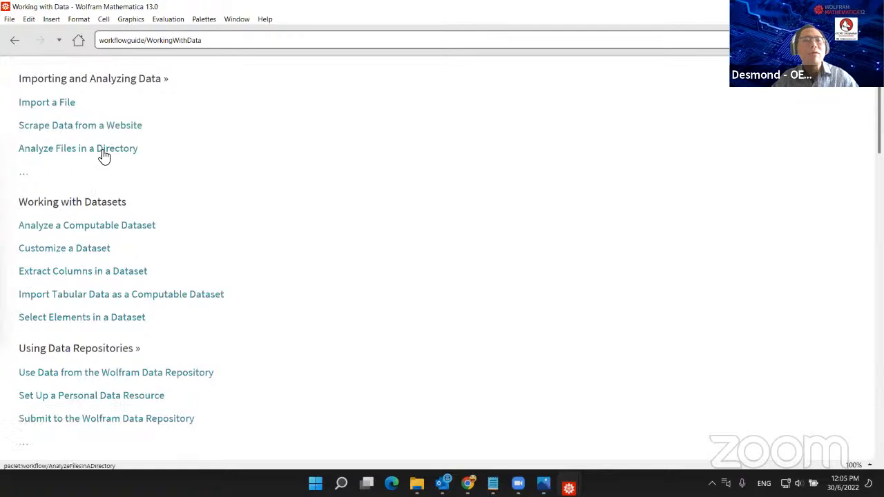
pyautogui.scroll(-1, 67, 216)
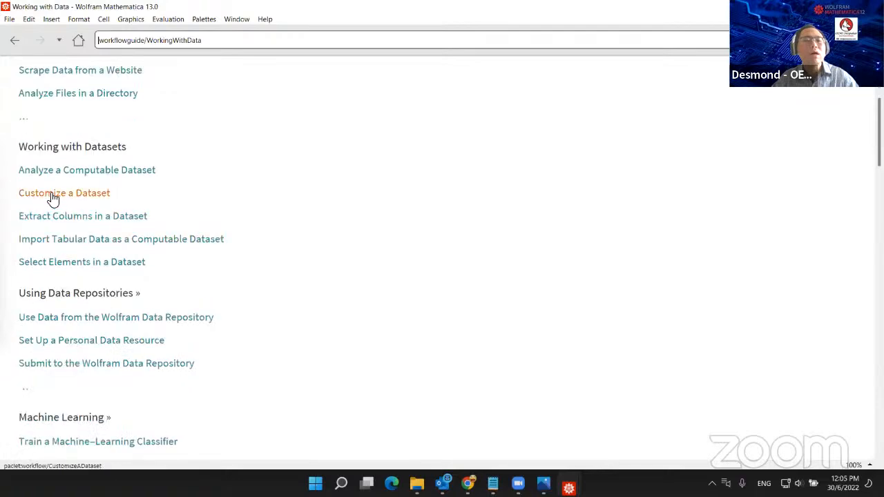
# Examine the Working with Data topics on machine learning, out-of-core processing and report generation, and return to the Documentation Center
pyautogui.scroll(-2, 120, 234)
pyautogui.scroll(-2, 92, 253)
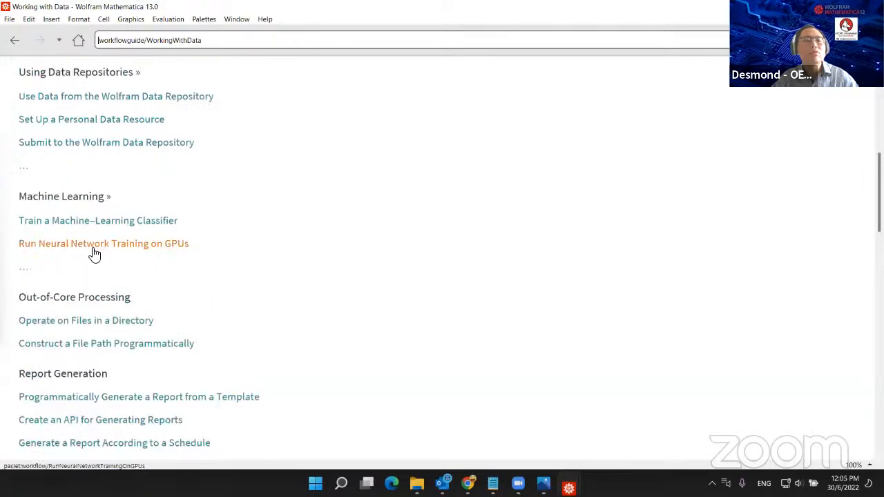
pyautogui.scroll(-2, 90, 292)
pyautogui.scroll(4, 131, 178)
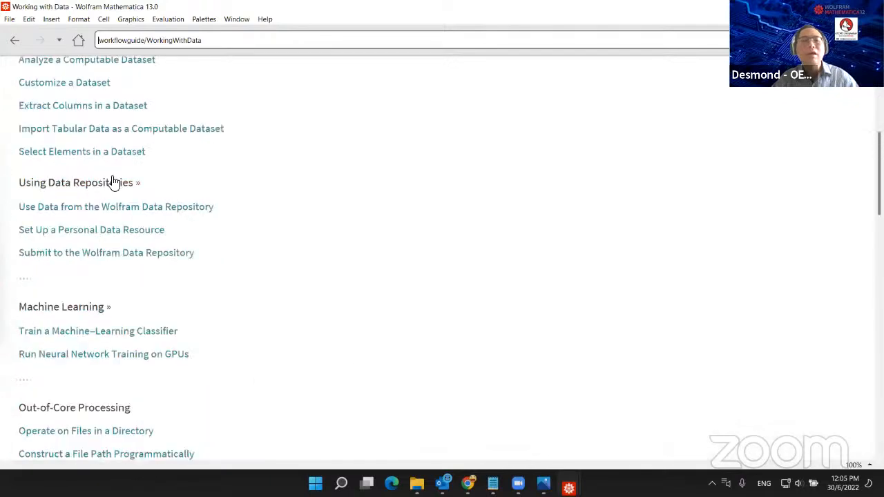
pyautogui.click(14, 40)
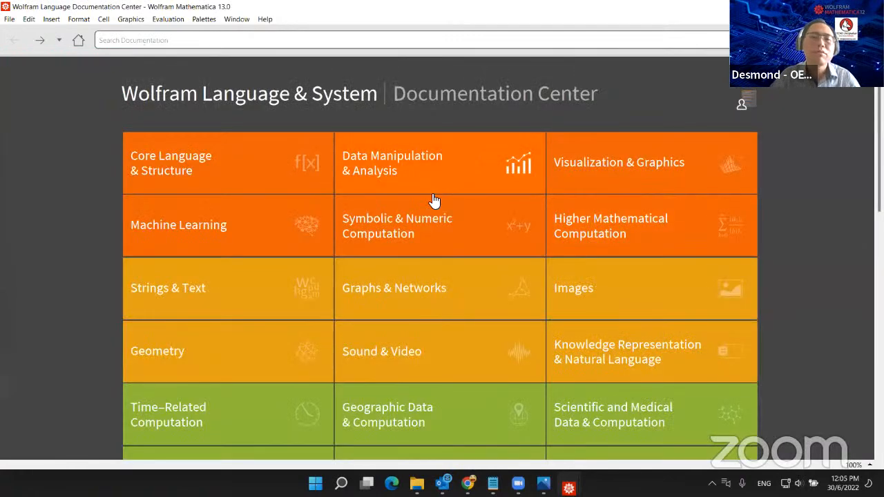
# Review the Documentation Center's subject categories, Workflows and Resources down to the links at the end of the page
pyautogui.scroll(-2, 433, 200)
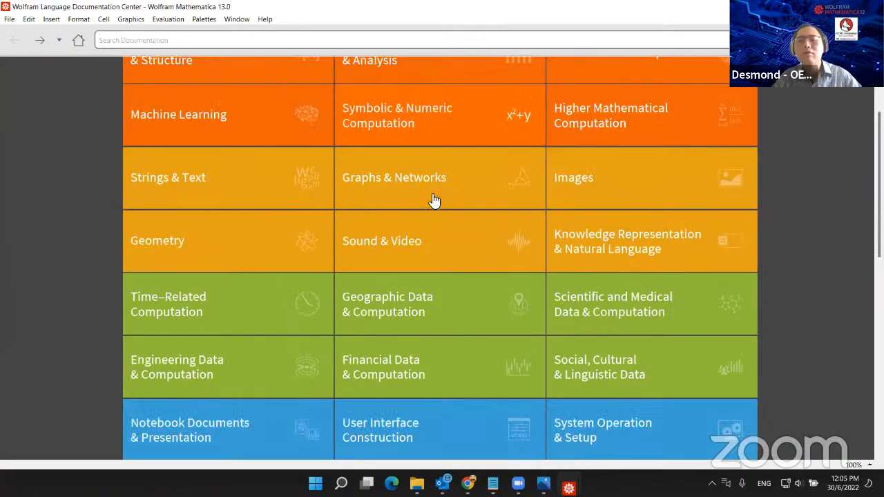
pyautogui.scroll(-2, 433, 200)
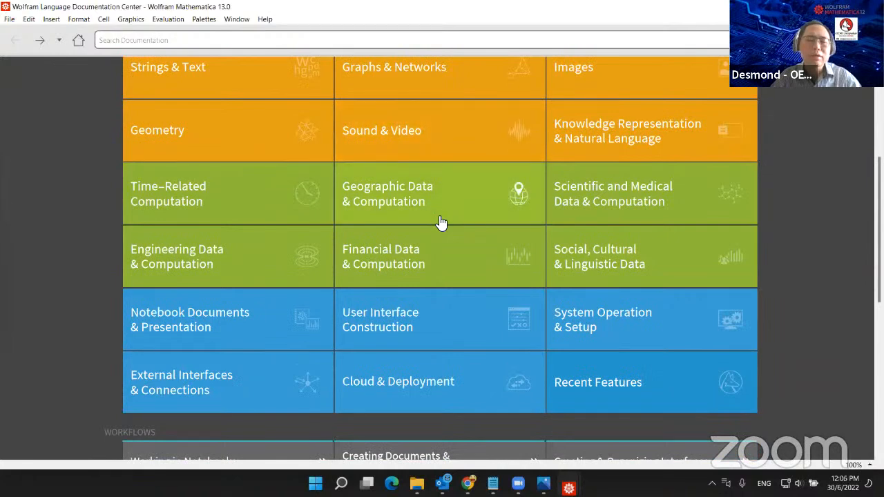
pyautogui.scroll(-5, 440, 222)
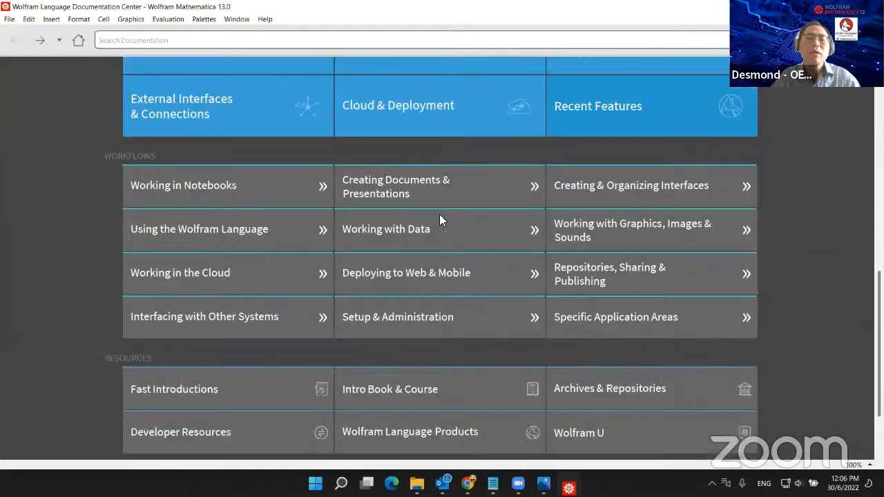
pyautogui.scroll(-2, 439, 219)
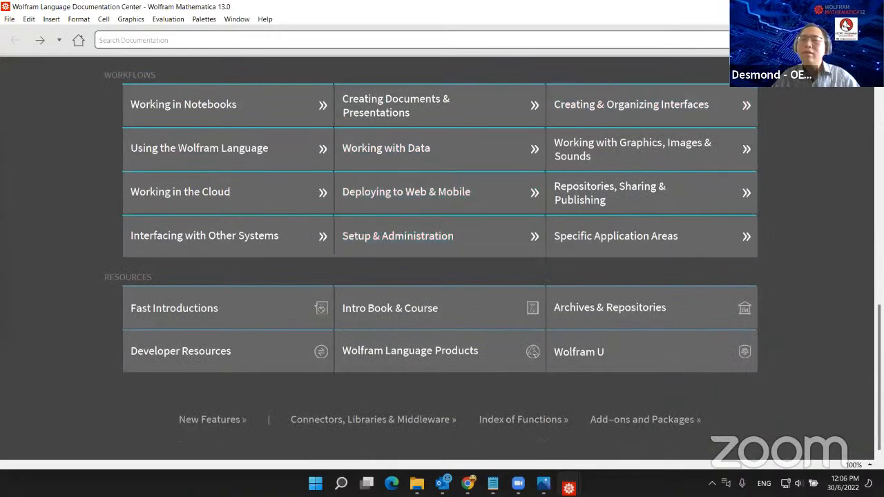
# Leave the Documentation Center and go back to the title slide of the Intro to Mathematica 2022 notebook
pyautogui.click(817, 7)
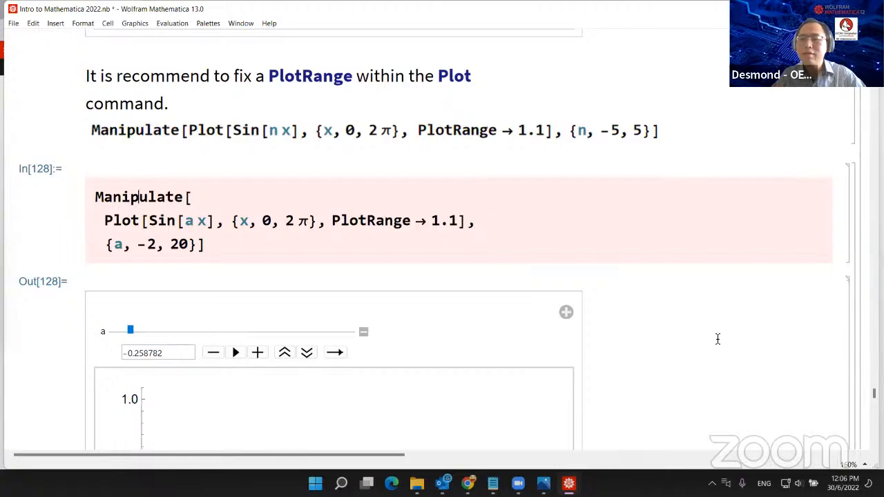
pyautogui.scroll(20, 717, 339)
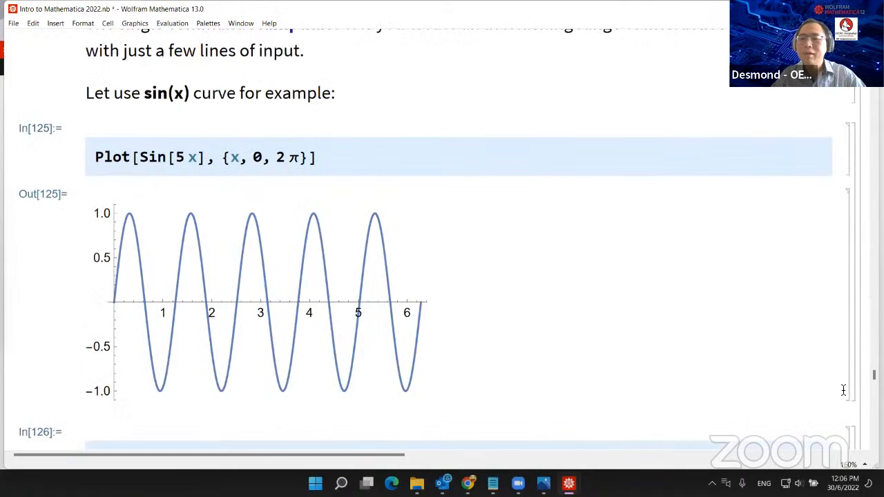
pyautogui.moveTo(874, 375); pyautogui.dragTo(874, 66)
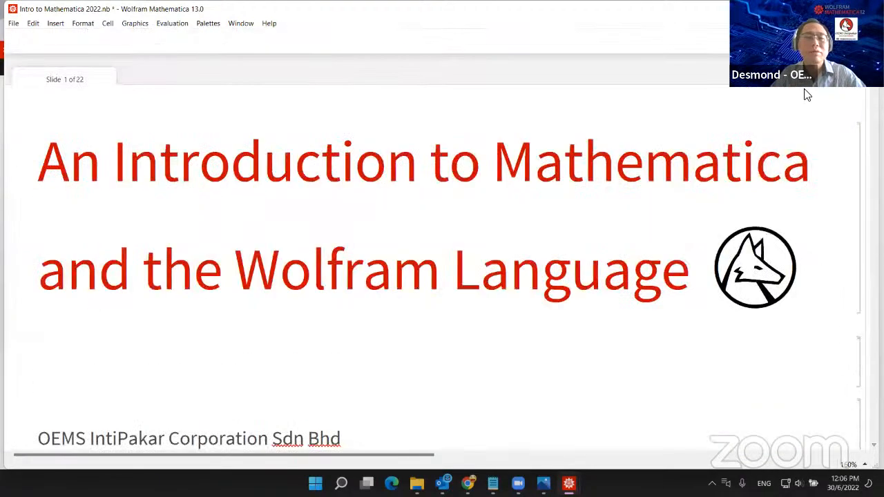